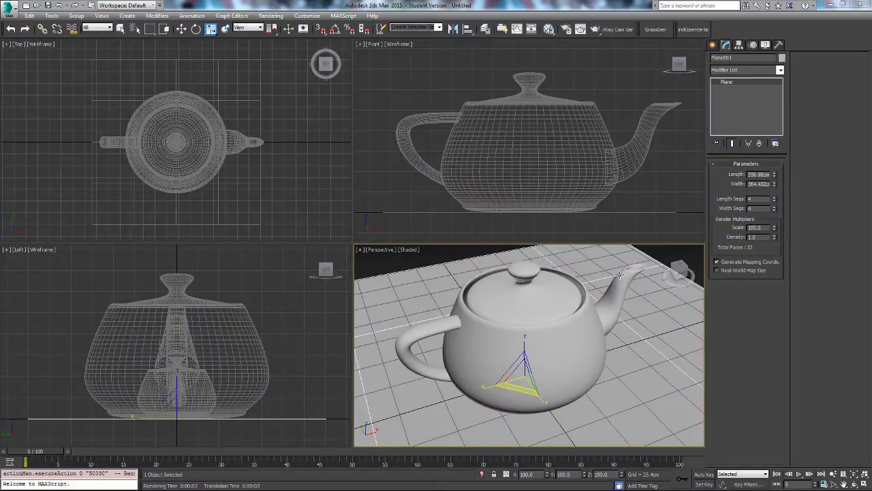
Zoom around the scene and deselect the floor plane
scroll(555, 315, down, 5)
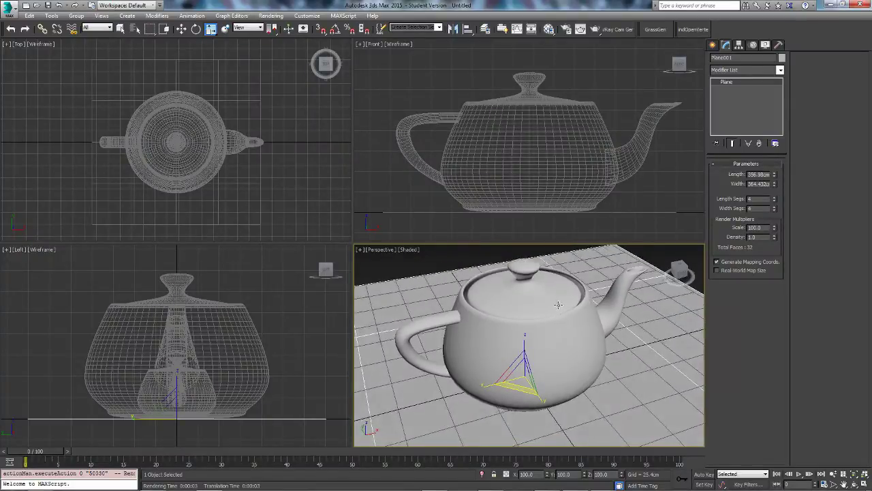
click(494, 266)
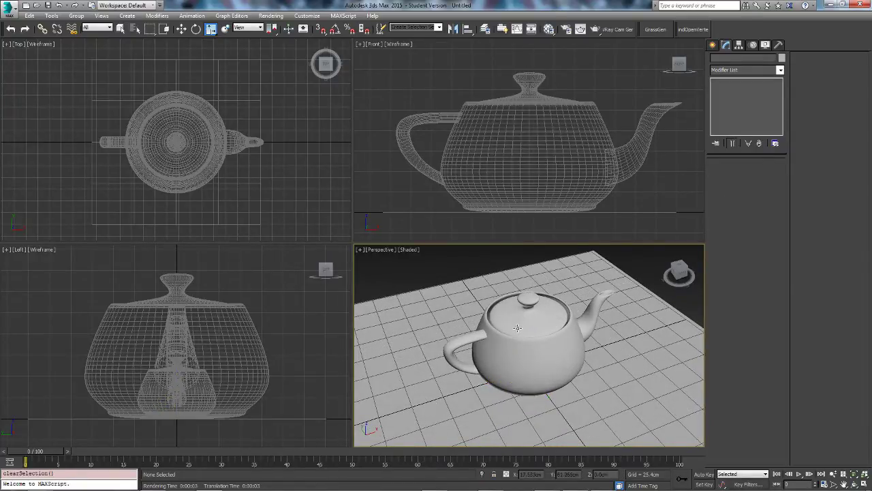
scroll(535, 302, down, 4)
scroll(536, 302, up, 2)
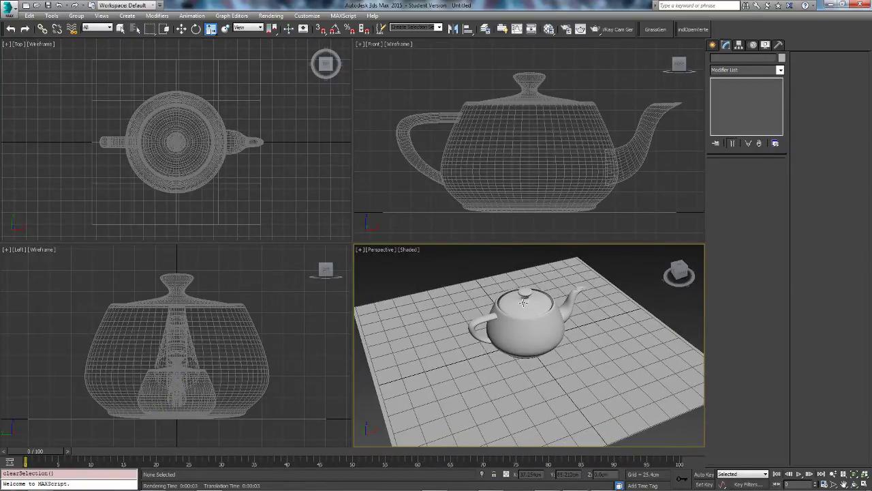
scroll(513, 312, down, 6)
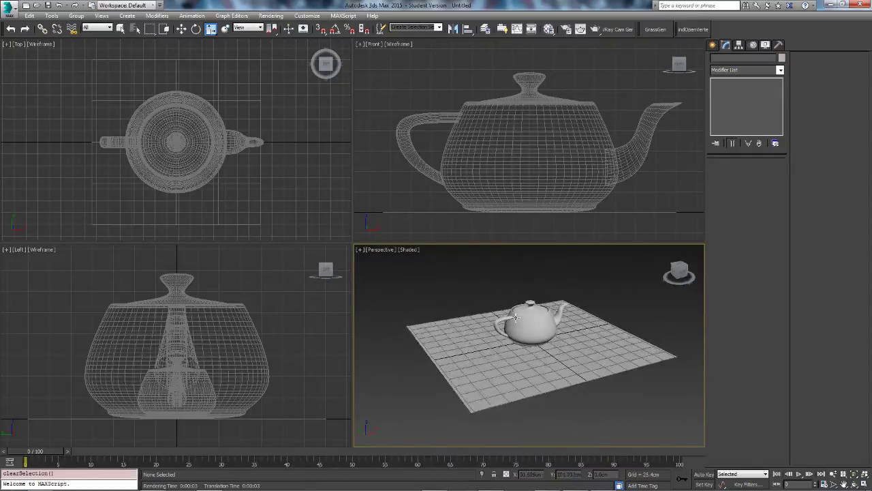
scroll(513, 318, up, 3)
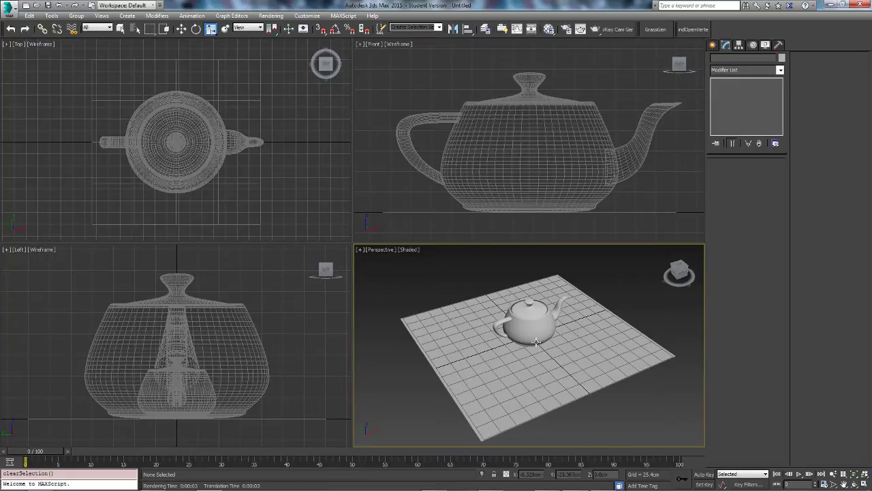
scroll(537, 341, up, 5)
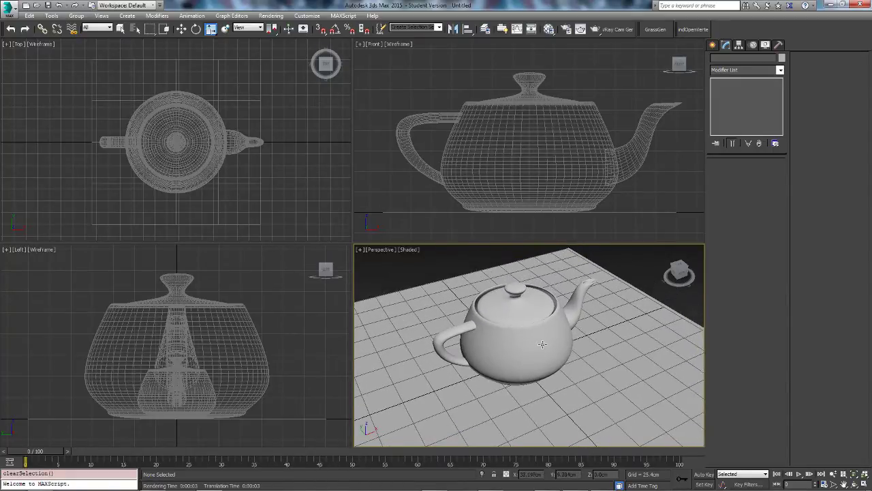
scroll(539, 347, up, 3)
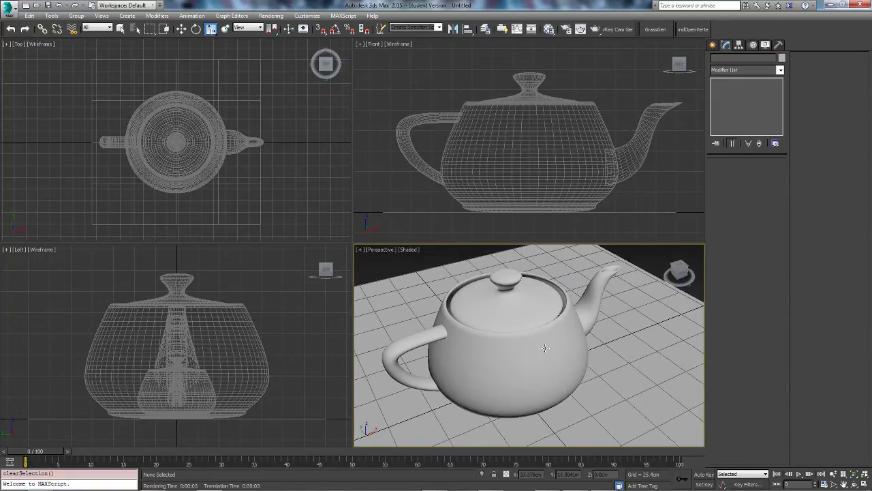
Select the floor plane, then run and close a quick test render of the perspective view
click(618, 311)
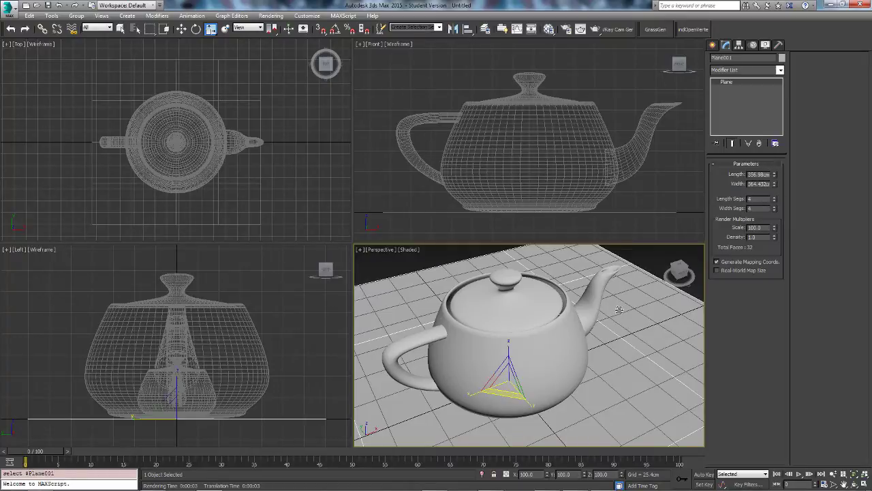
drag(764, 228, 748, 227)
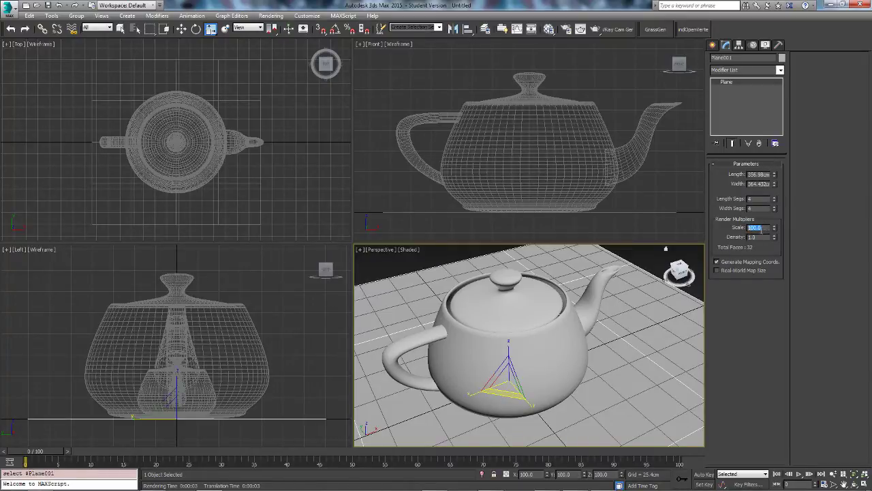
alt+middle_drag(594, 332, 600, 331)
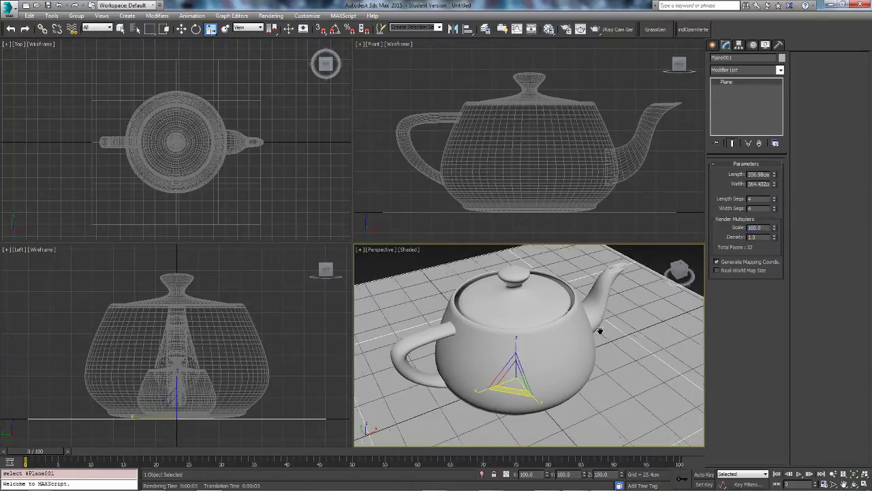
click(581, 29)
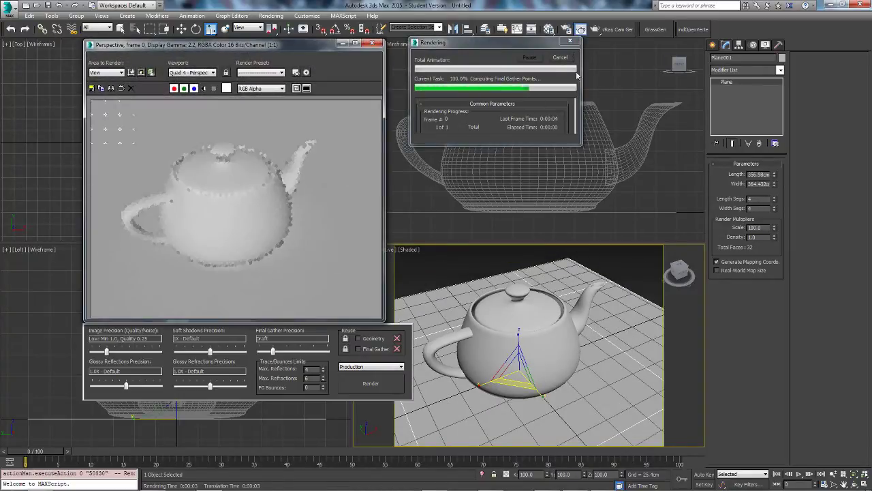
click(372, 45)
click(371, 45)
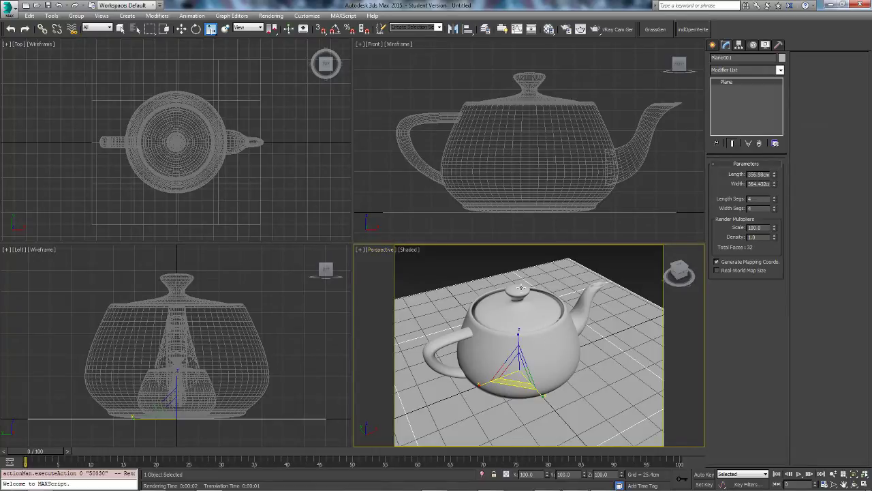
Switch to Move mode, clear the selection and pan the perspective view slightly
key(w)
click(461, 256)
middle_drag(507, 333, 518, 328)
scroll(522, 334, up, 3)
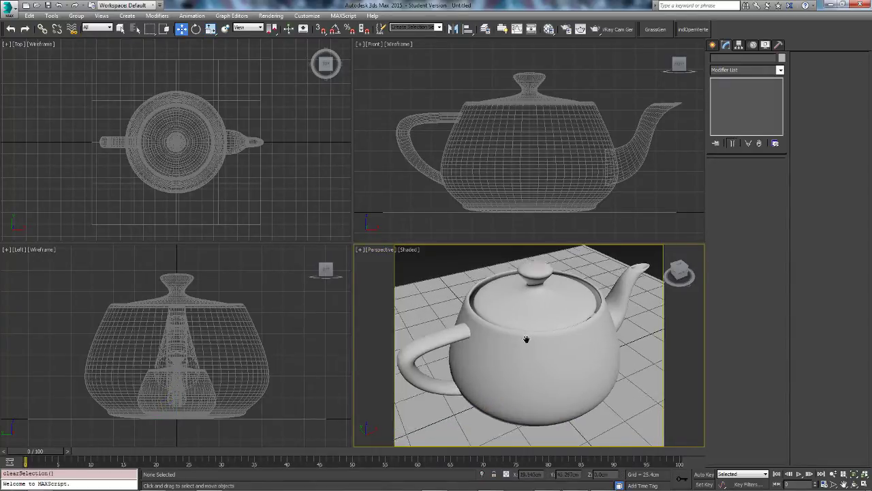
scroll(527, 339, down, 4)
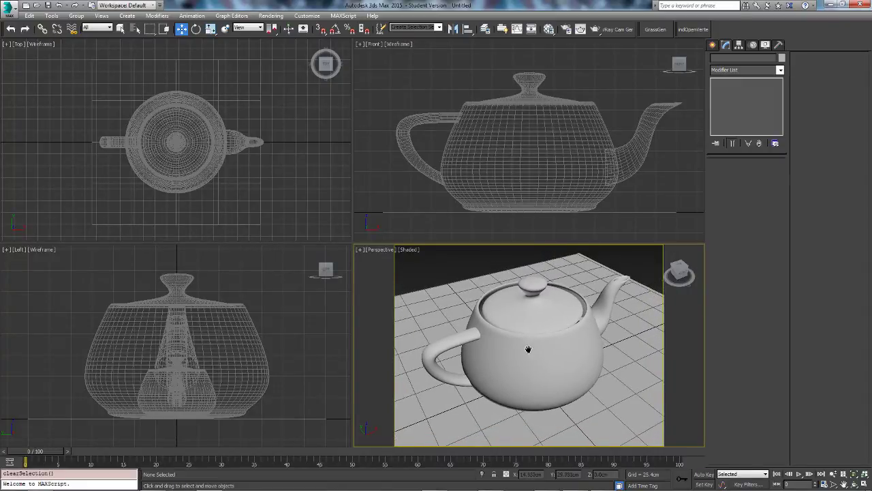
Open the Material Editor and put a Falloff map on the diffuse colour
click(549, 29)
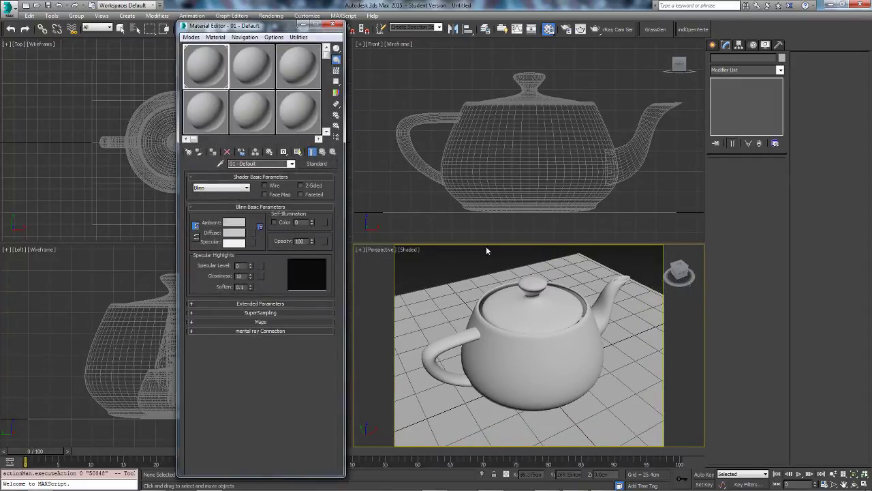
drag(281, 28, 226, 28)
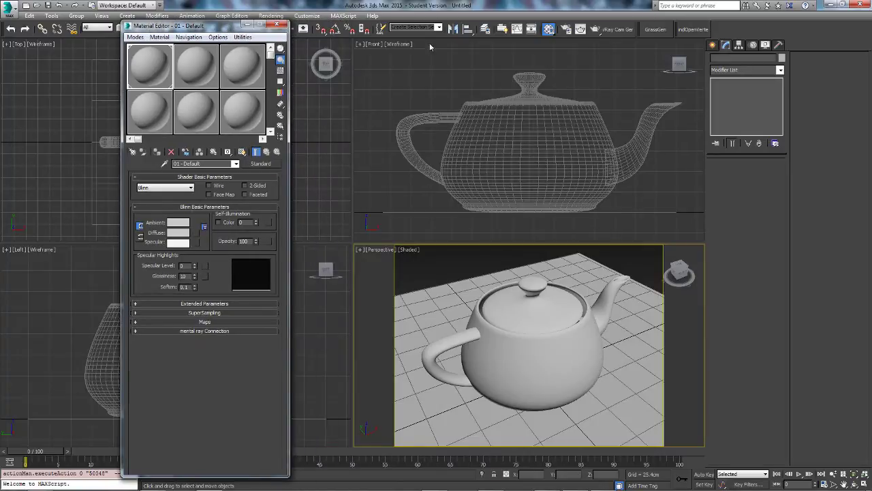
click(198, 233)
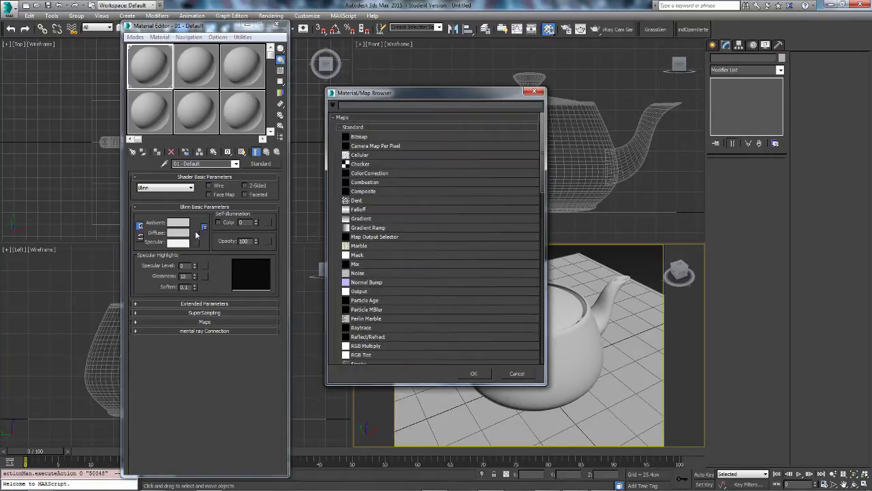
double_click(361, 211)
Back at the parent material, set Self-Illumination to 100
click(266, 152)
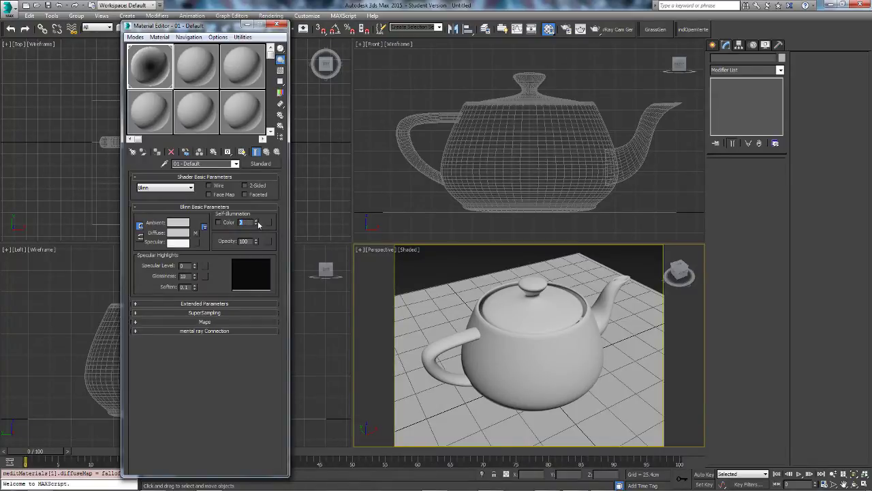
text(100)
key(Return)
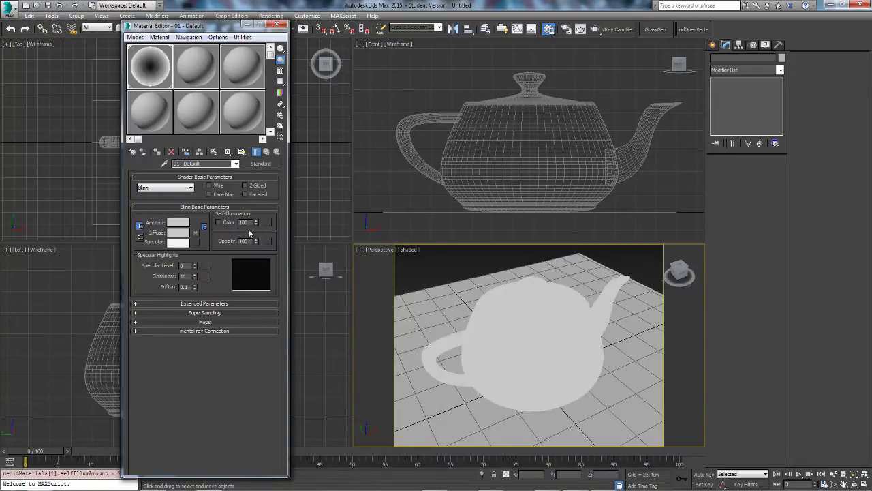
click(218, 223)
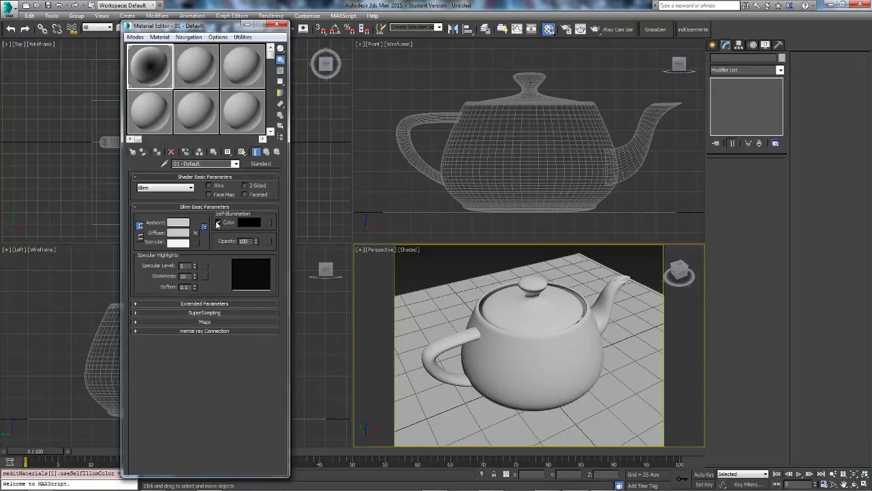
click(218, 223)
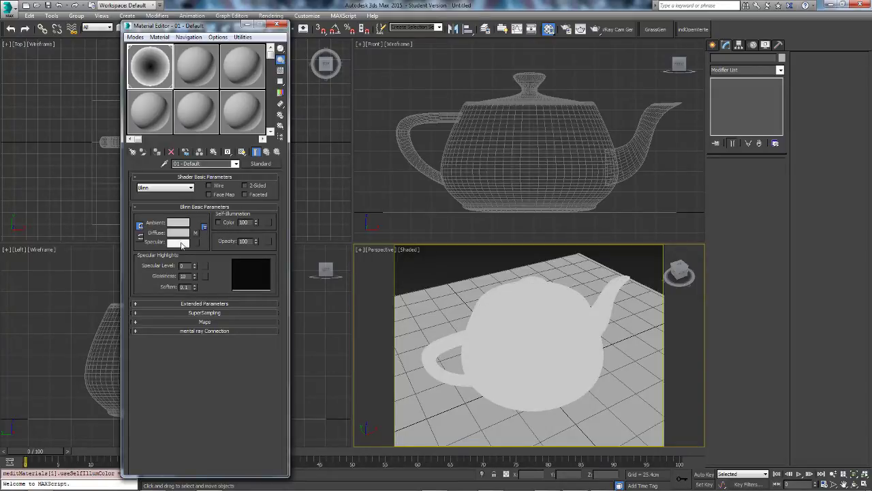
Open the diffuse Falloff map and set its Falloff Type to Shadow / Light
click(195, 233)
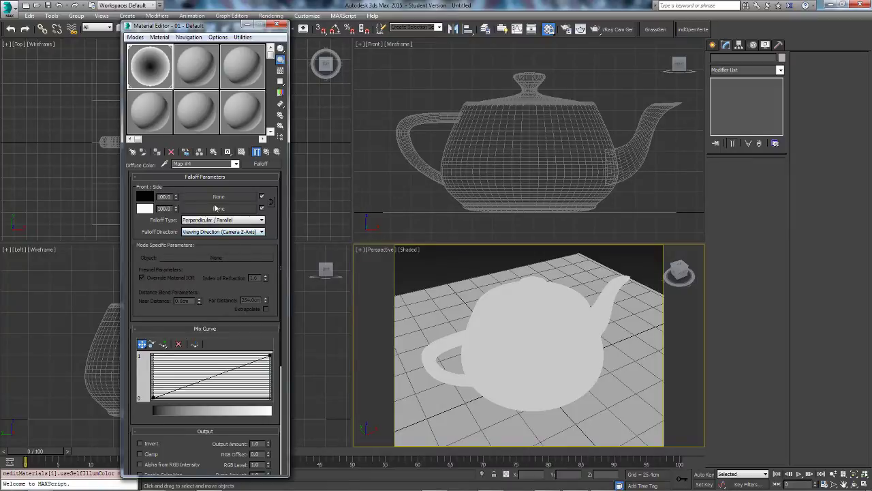
mouse_move(210, 273)
mouse_down()
mouse_move(221, 217)
mouse_move(221, 268)
mouse_up()
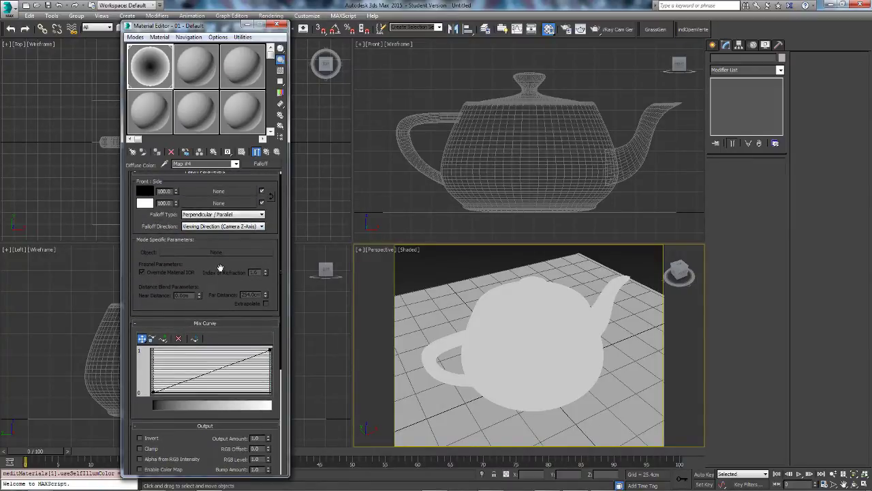
click(204, 215)
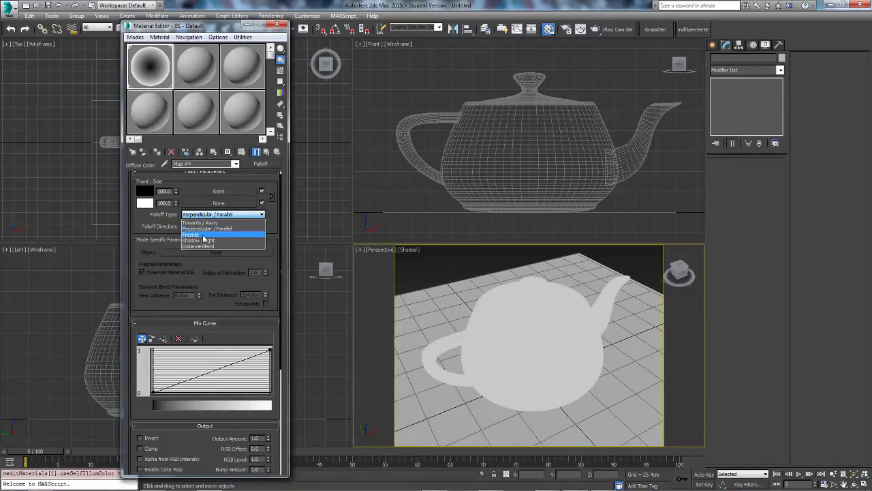
click(199, 240)
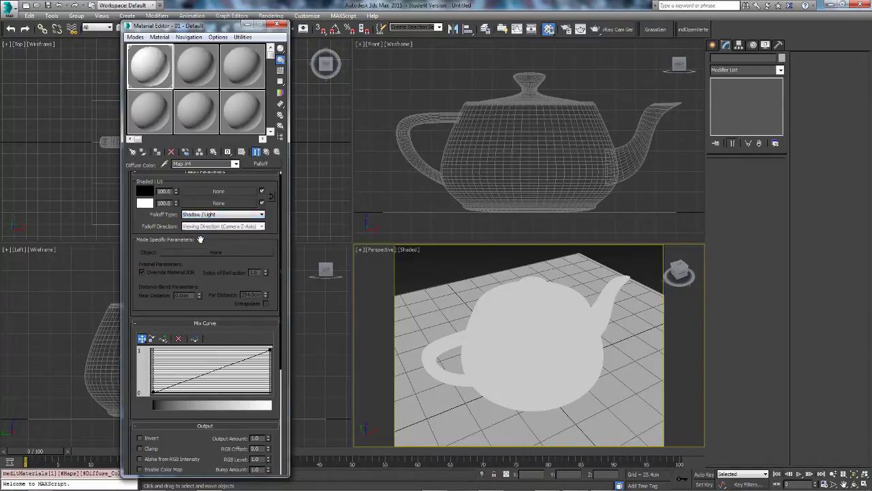
drag(214, 268, 218, 200)
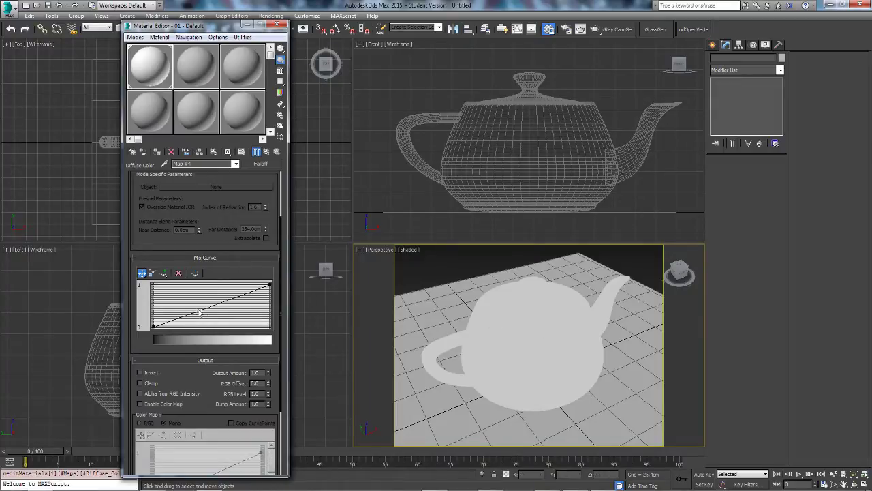
drag(209, 247, 210, 303)
scroll(210, 303, down, 4)
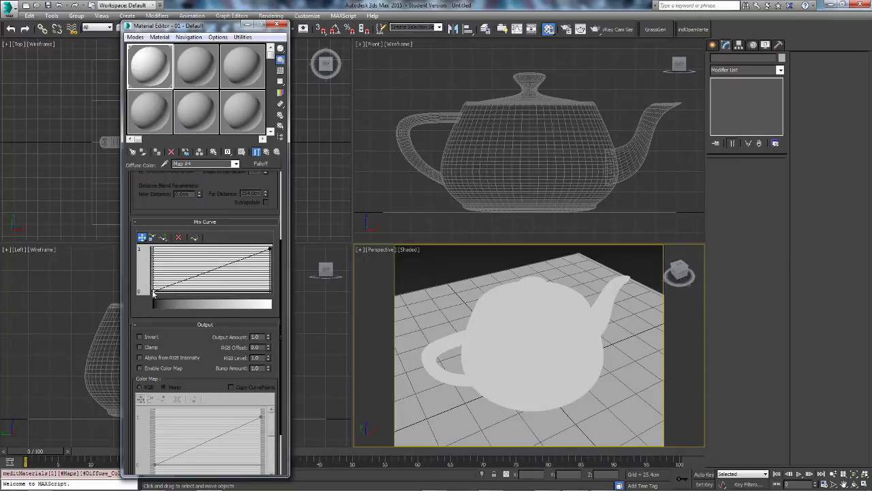
mouse_move(154, 293)
mouse_down()
mouse_move(164, 269)
mouse_move(166, 290)
mouse_move(154, 294)
mouse_up()
drag(175, 206, 179, 295)
scroll(184, 355, down, 3)
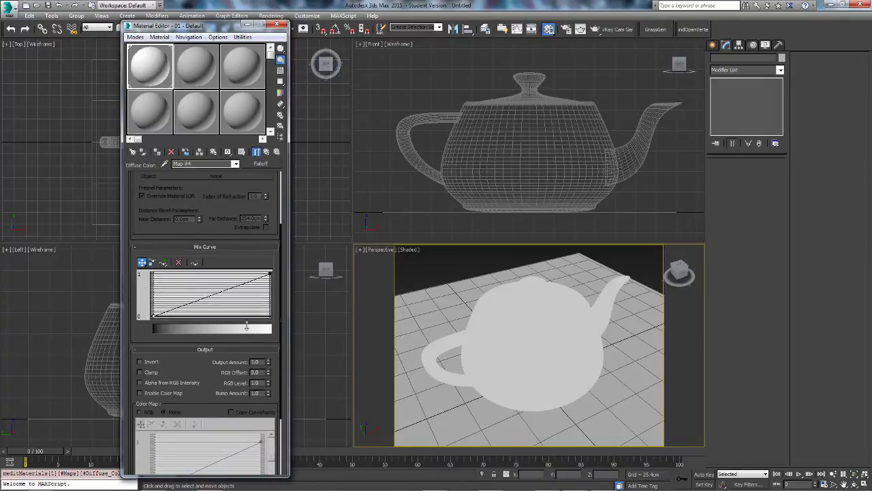
mouse_move(153, 312)
mouse_down()
mouse_move(157, 274)
mouse_move(154, 315)
mouse_up()
Add two Mix Curve points and pull them to 0 and 1 for a hard black/white step
click(163, 264)
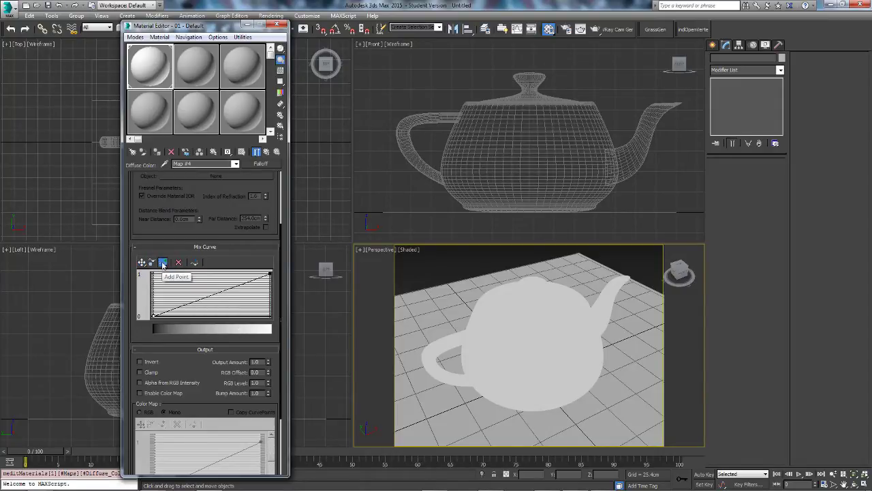
click(189, 302)
click(227, 289)
click(142, 263)
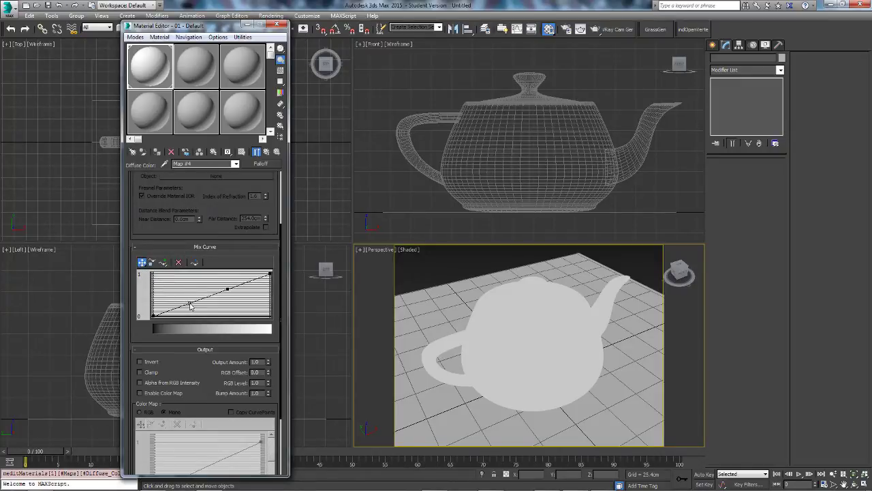
drag(190, 304, 210, 330)
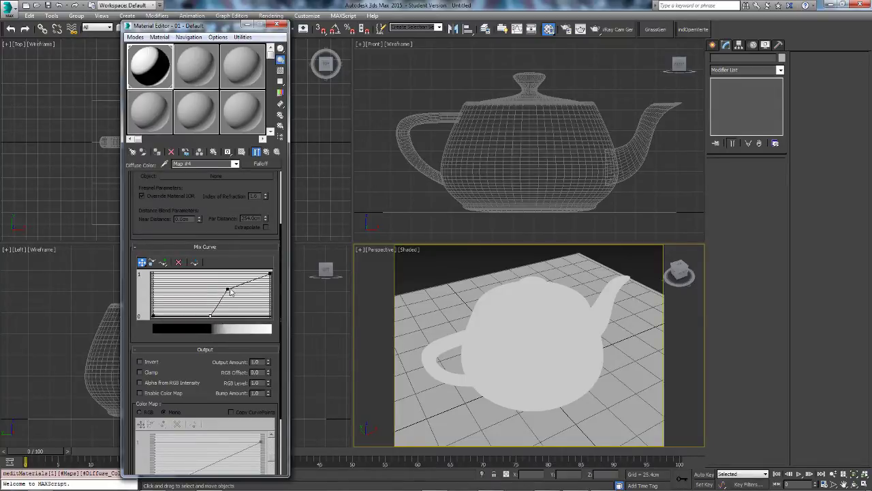
drag(229, 291, 211, 272)
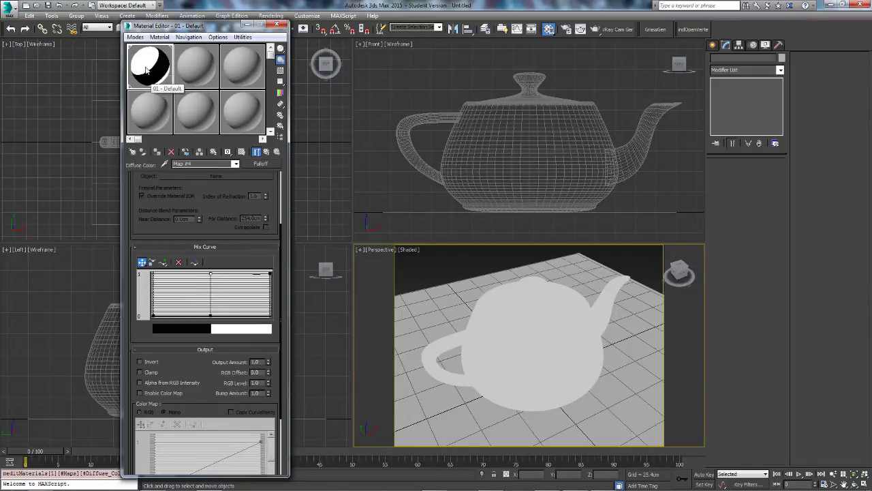
drag(151, 66, 541, 333)
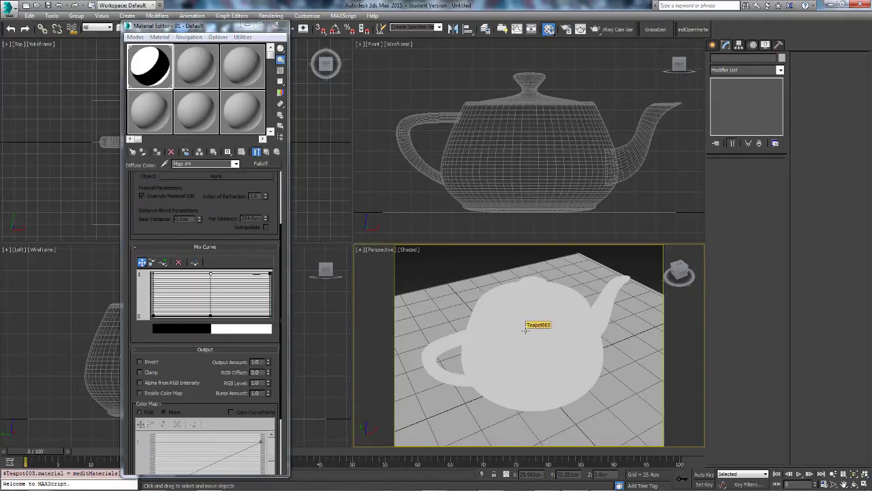
click(593, 31)
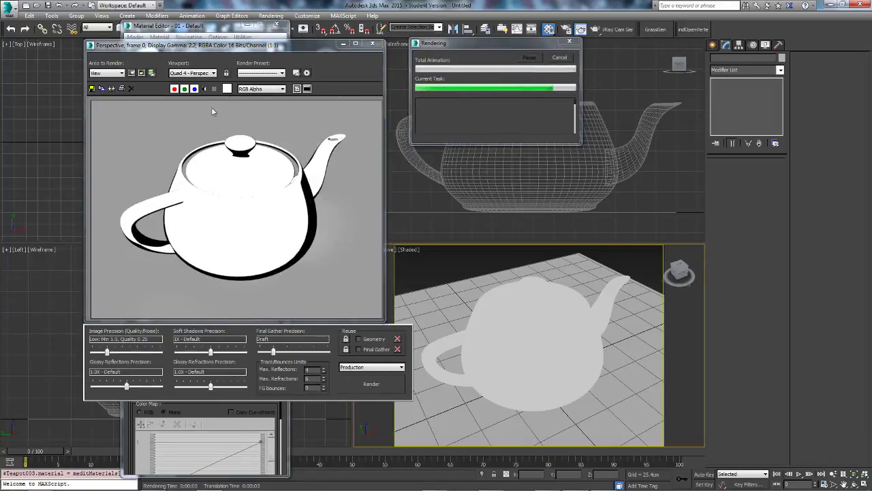
click(373, 45)
scroll(255, 266, up, 3)
scroll(255, 266, up, 1)
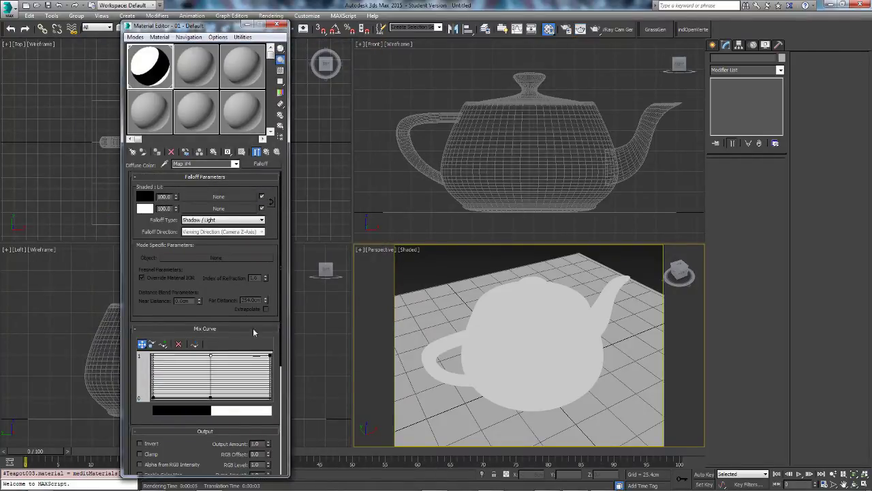
Create a Target Direct light above the scene, aimed down at the teapot
click(713, 45)
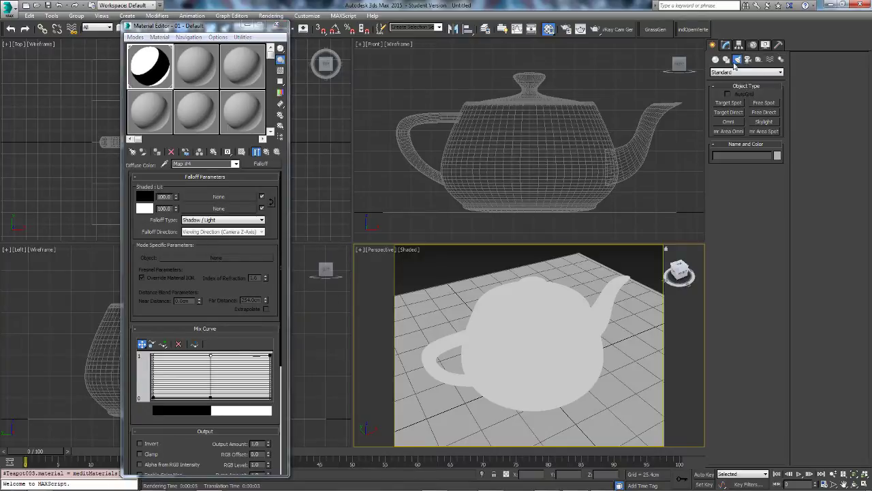
click(738, 111)
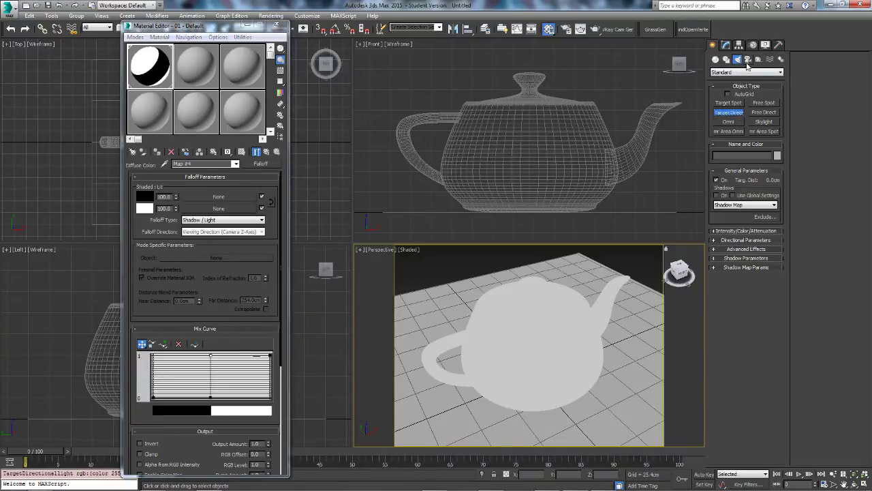
scroll(593, 133, down, 10)
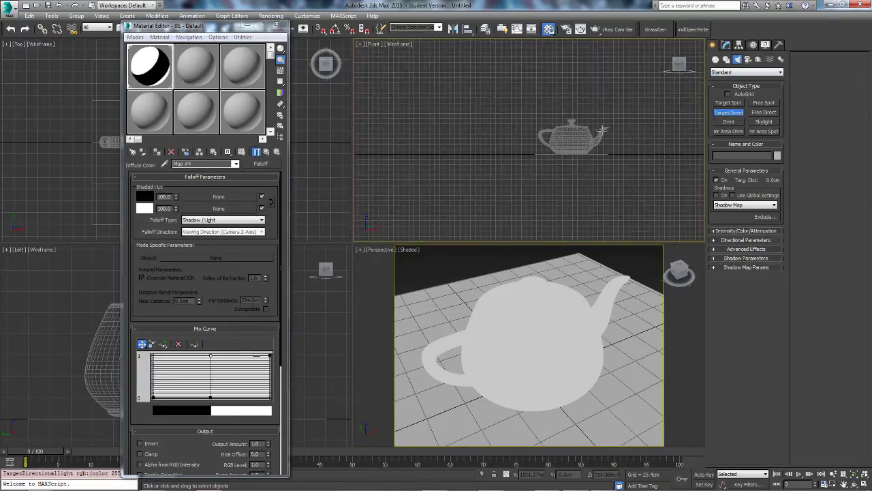
drag(597, 91, 491, 186)
right_click(492, 186)
Set the light's hotspot to 403.0 cm and falloff to 462.28 cm, then render the perspective view
click(724, 46)
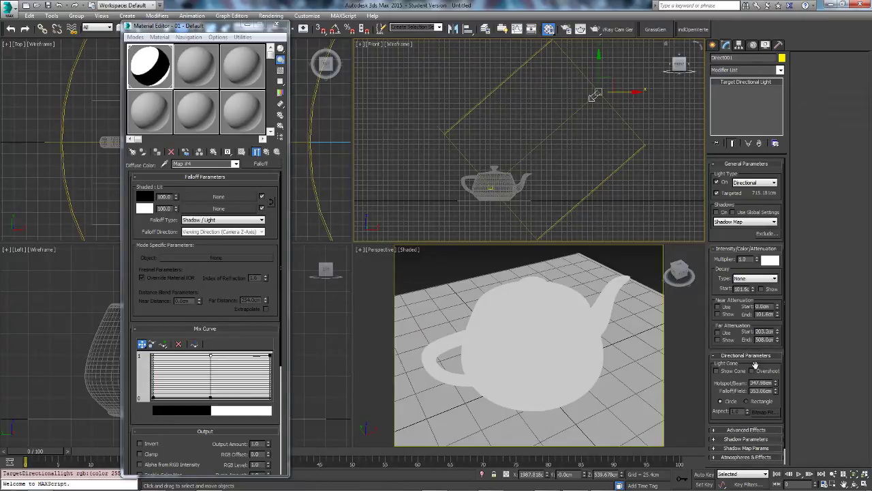
drag(776, 385, 776, 371)
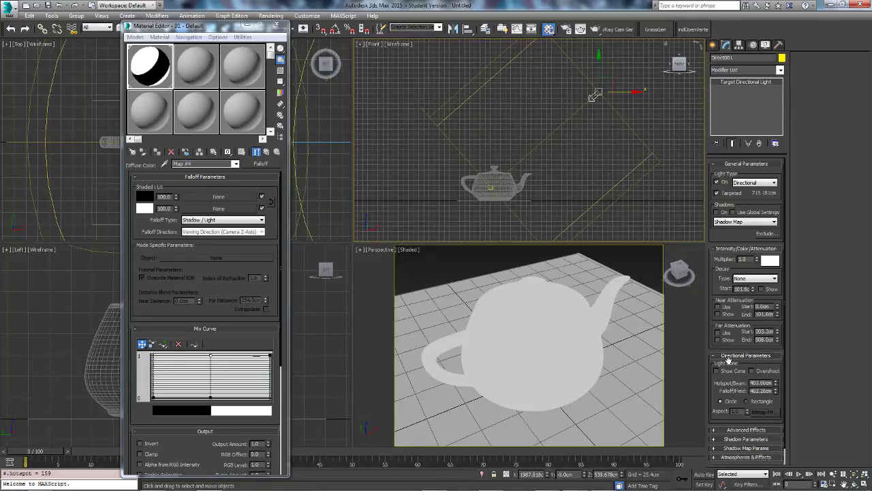
right_click(550, 328)
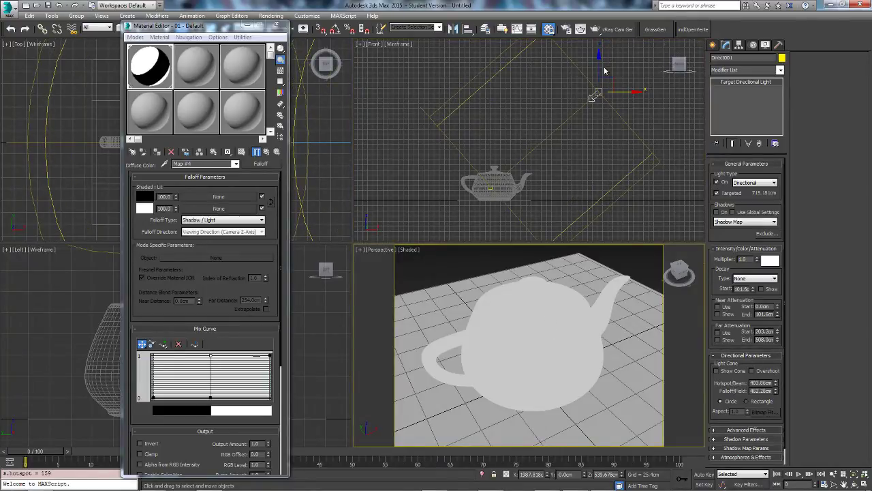
click(594, 30)
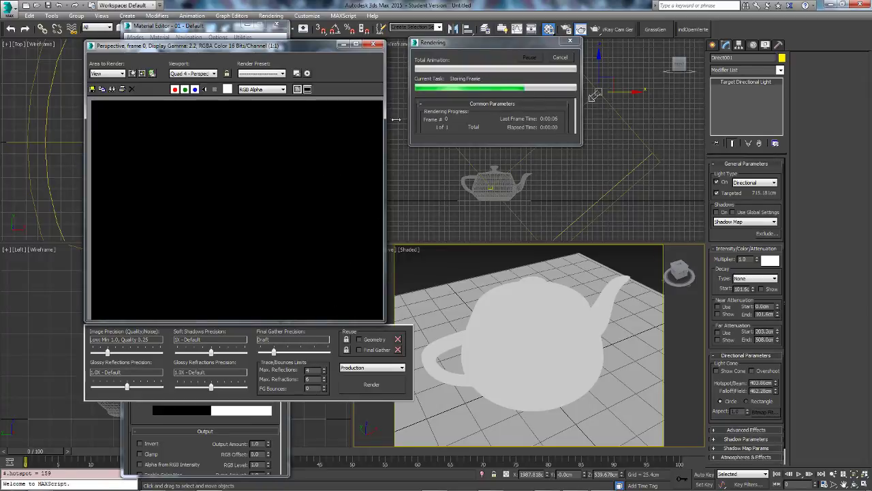
Close the render, set the Perspective view to Realistic shading and orbit to show the light
click(374, 45)
click(407, 251)
click(419, 259)
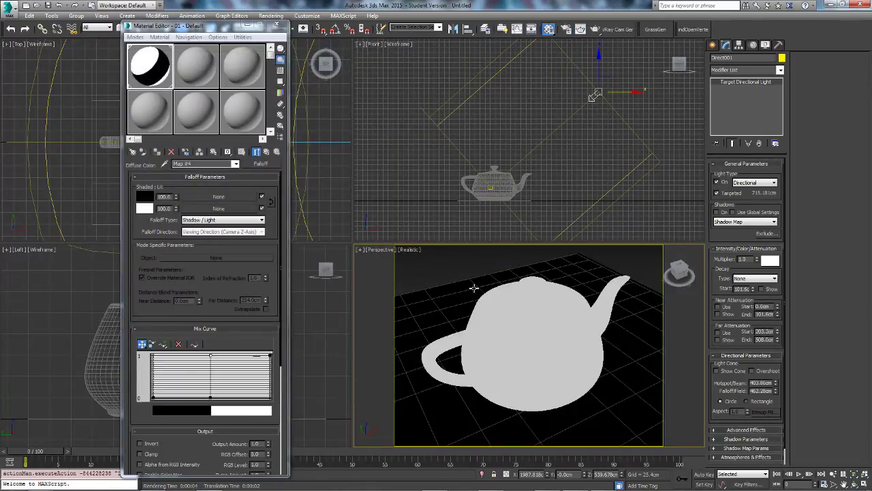
scroll(478, 288, down, 6)
alt+middle_drag(492, 312, 557, 221)
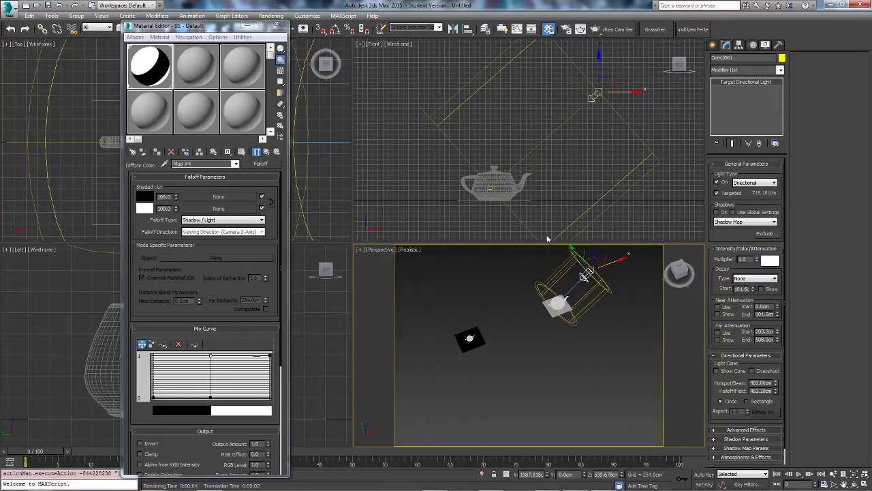
Adjust the selection, then move the directional light and its target to the left
click(587, 334)
click(556, 308)
key(Delete)
click(554, 316)
key(Delete)
click(557, 302)
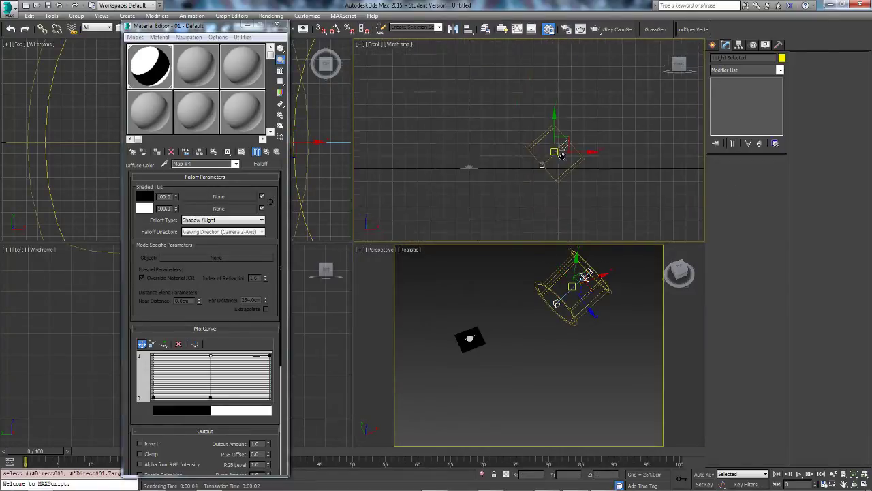
drag(571, 148, 498, 146)
Frame the teapot, orbit to its handle side and render again
key(z)
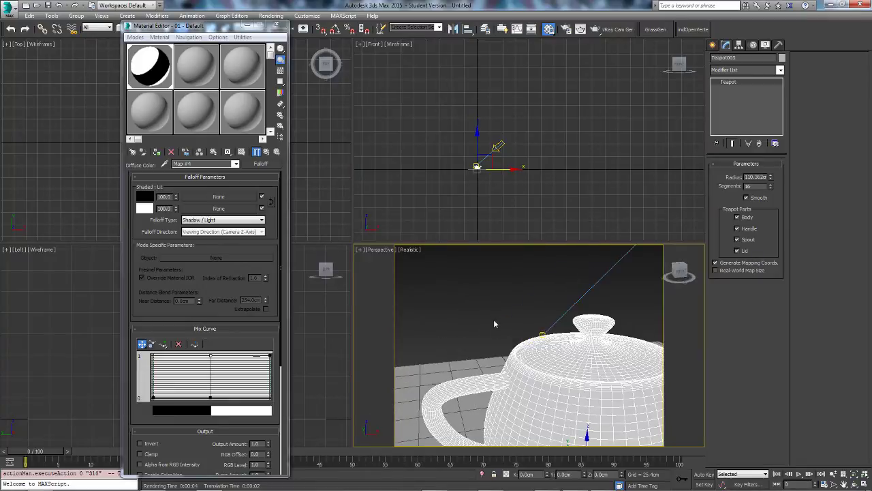
alt+middle_drag(463, 307, 532, 344)
key(shift+q)
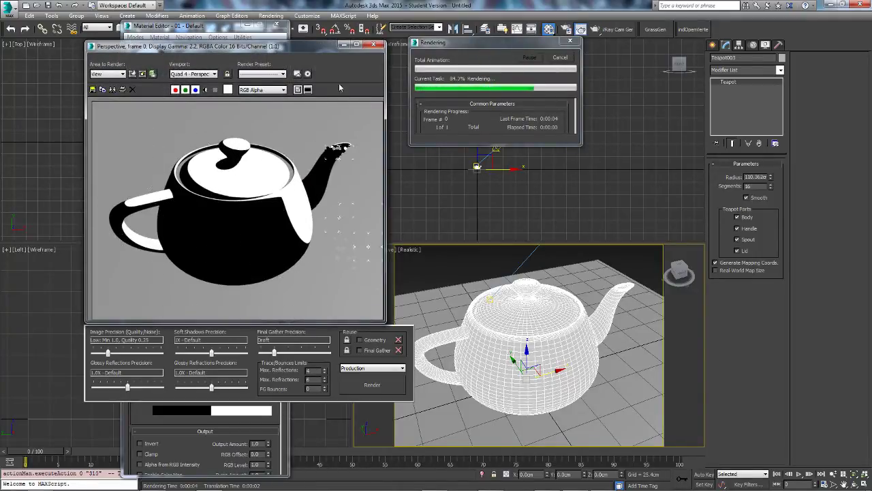
Turn on shadows for the directional light and test-render the scene
click(378, 46)
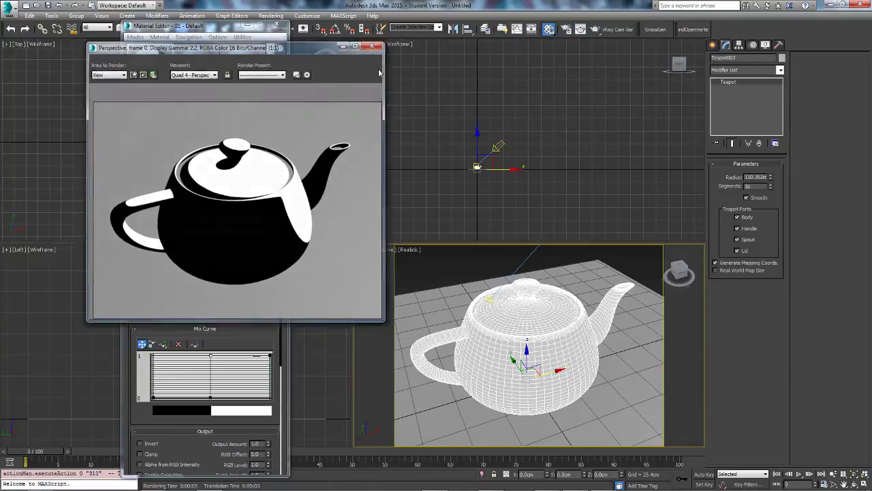
click(500, 144)
click(500, 146)
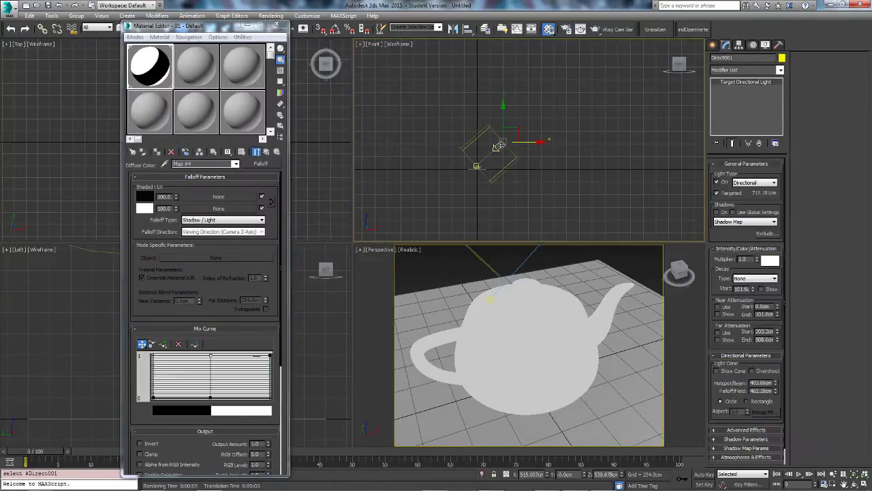
click(717, 213)
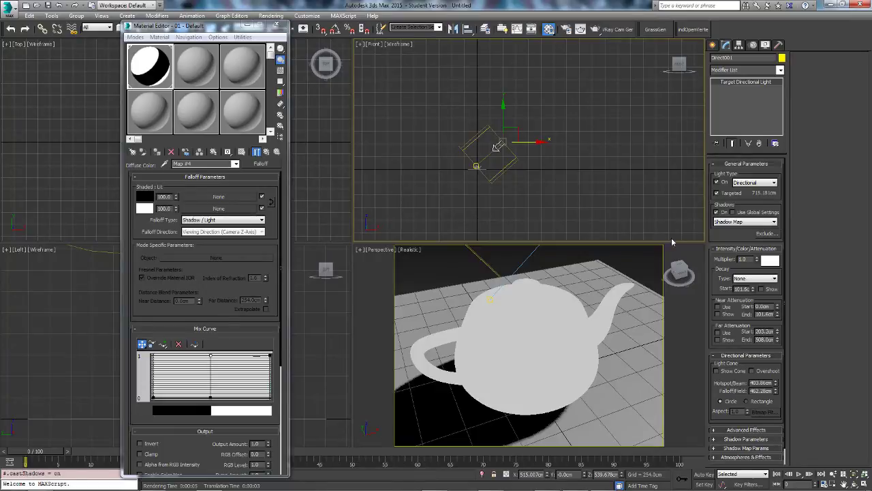
click(597, 31)
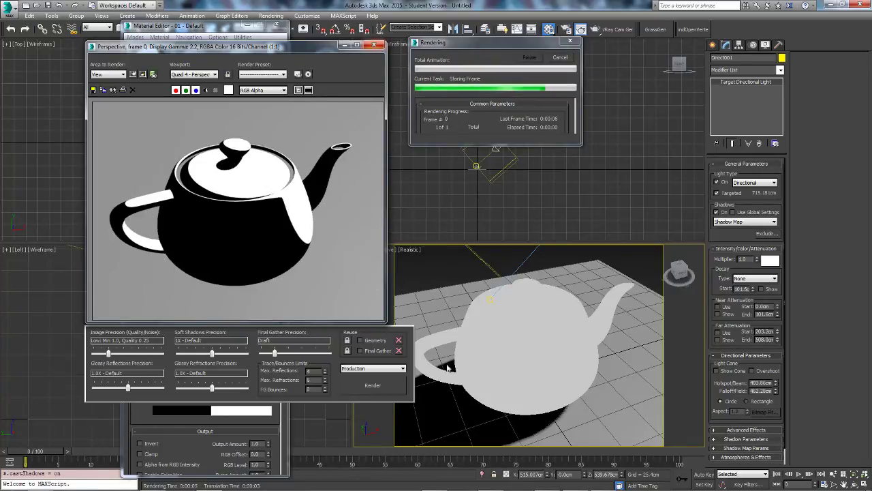
click(373, 45)
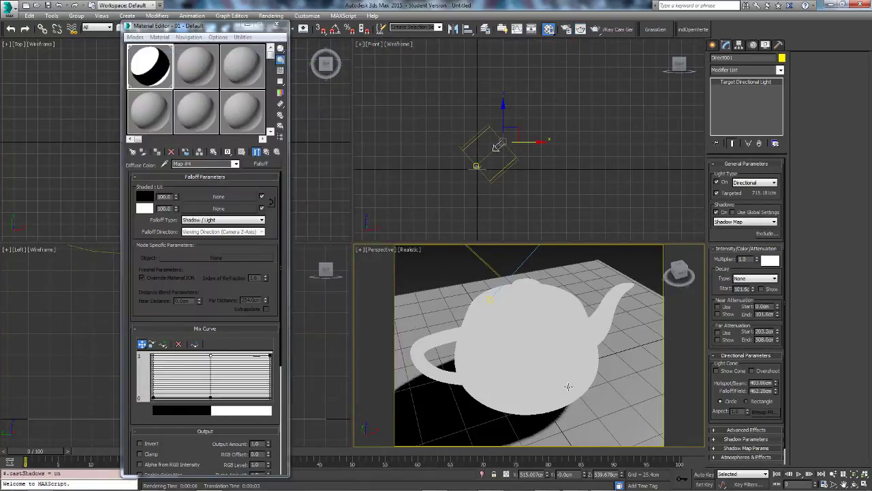
Shift the light further over in the Top view and render the Perspective view again
scroll(490, 320, down, 3)
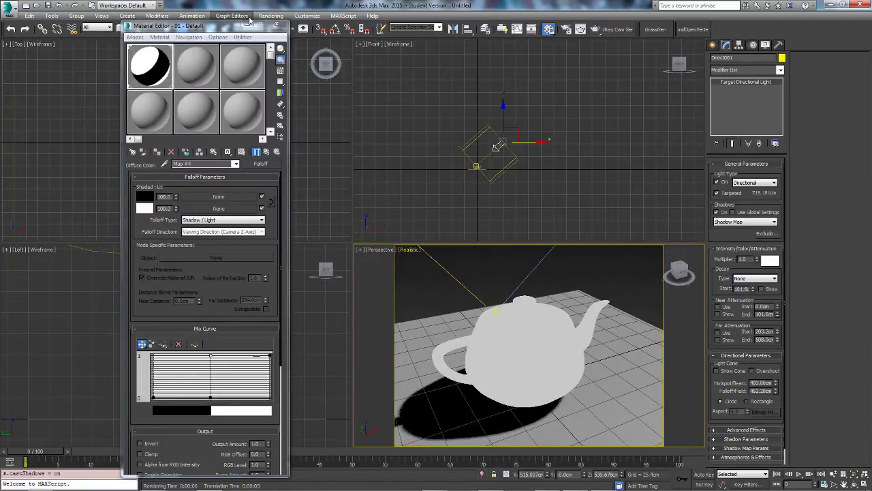
drag(218, 26, 148, 197)
scroll(260, 148, down, 3)
scroll(260, 147, down, 2)
drag(263, 108, 232, 154)
right_click(463, 273)
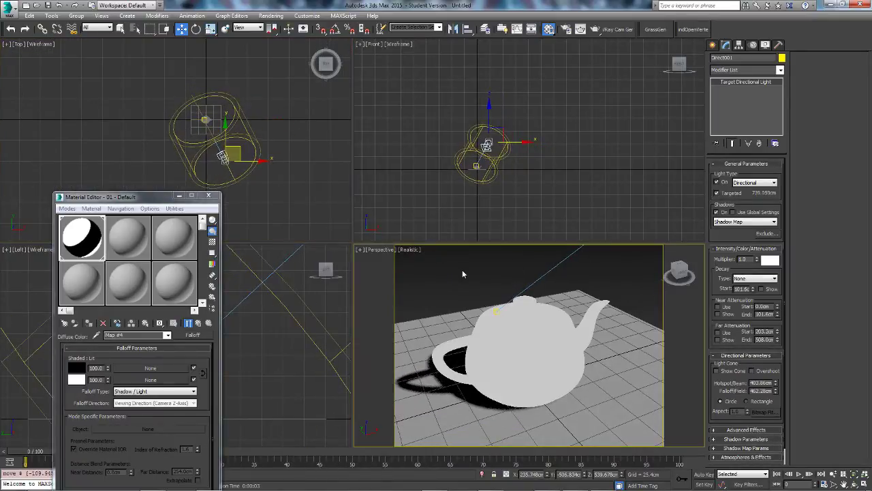
click(596, 30)
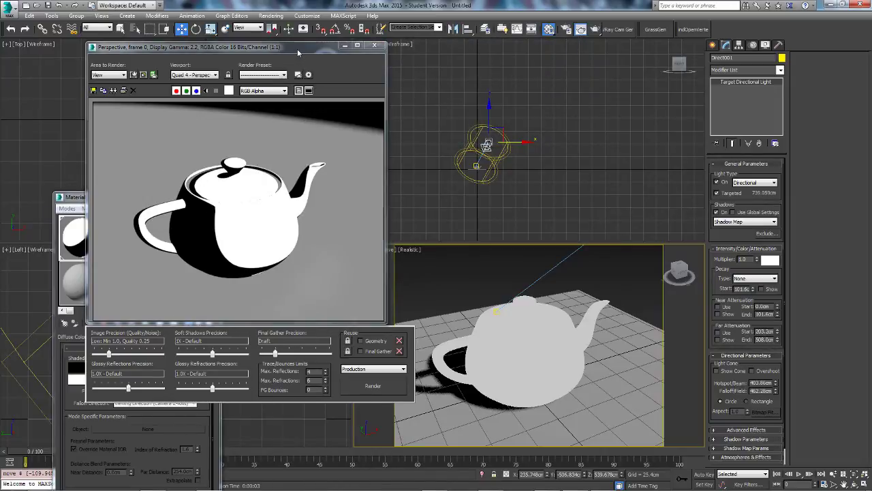
drag(298, 48, 364, 48)
Make the Falloff shaded colour blue and copy it onto the lit colour
click(439, 45)
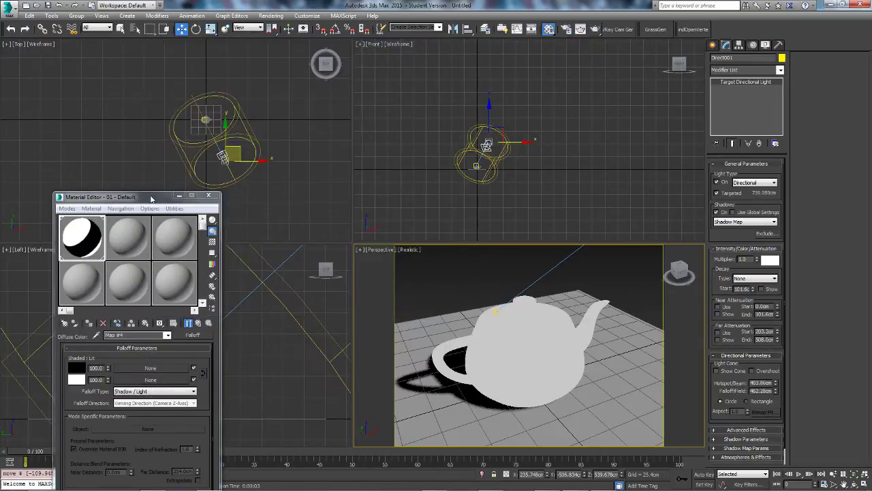
drag(154, 195, 315, 33)
click(233, 205)
mouse_move(242, 82)
mouse_down()
mouse_move(231, 60)
mouse_move(225, 85)
mouse_up()
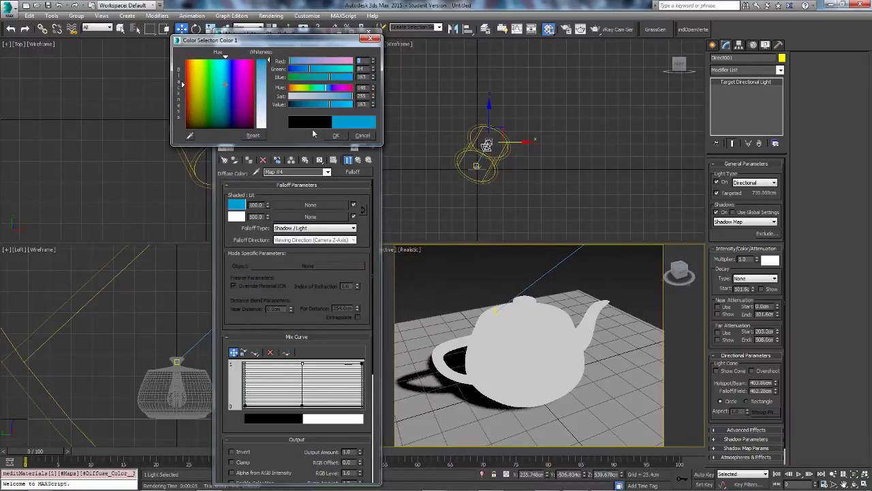
click(336, 135)
drag(240, 222, 236, 205)
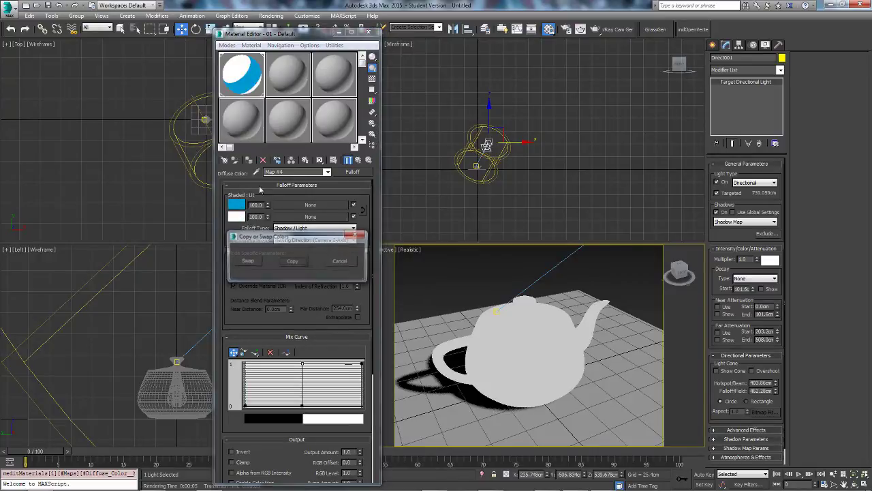
click(287, 263)
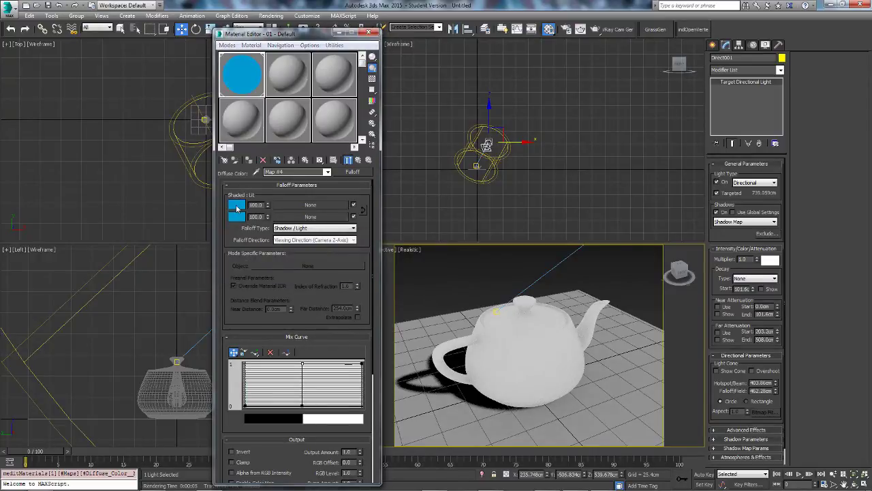
Darken the shaded colour to dark blue and render the two-tone blue teapot
click(236, 204)
drag(328, 106, 300, 107)
click(334, 136)
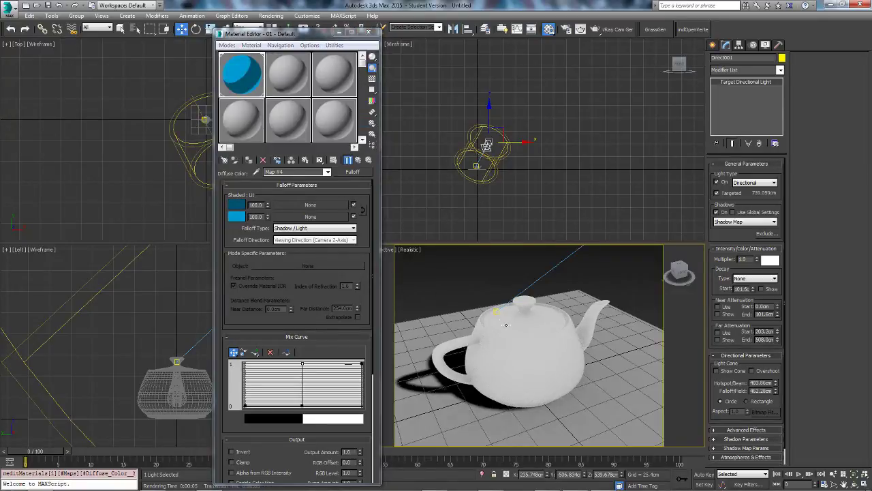
click(581, 29)
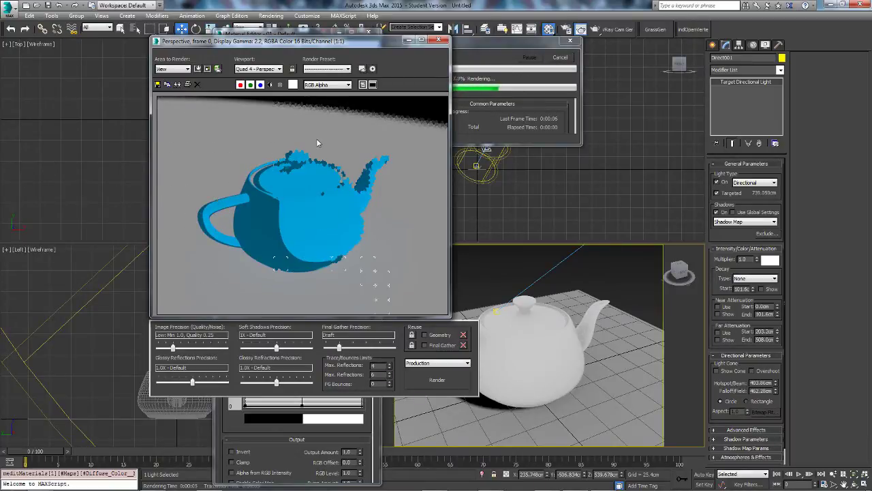
click(438, 39)
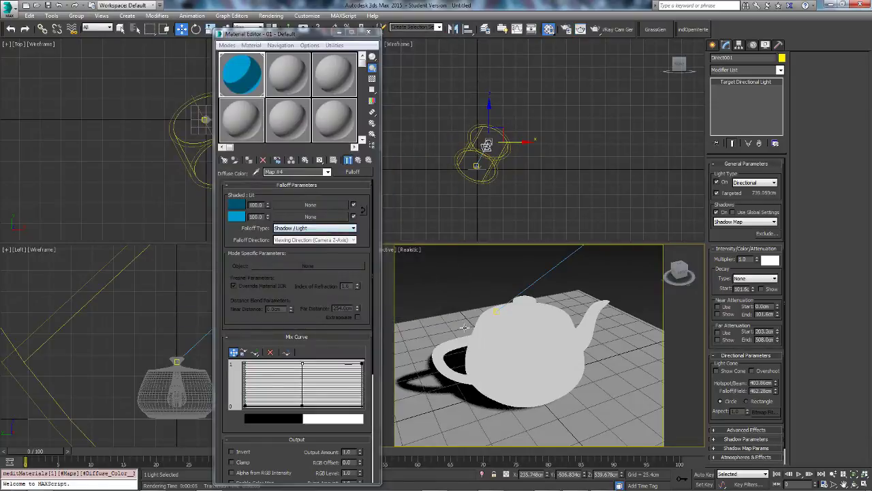
Delete the directional light, then select and frame the teapot
drag(293, 34, 261, 37)
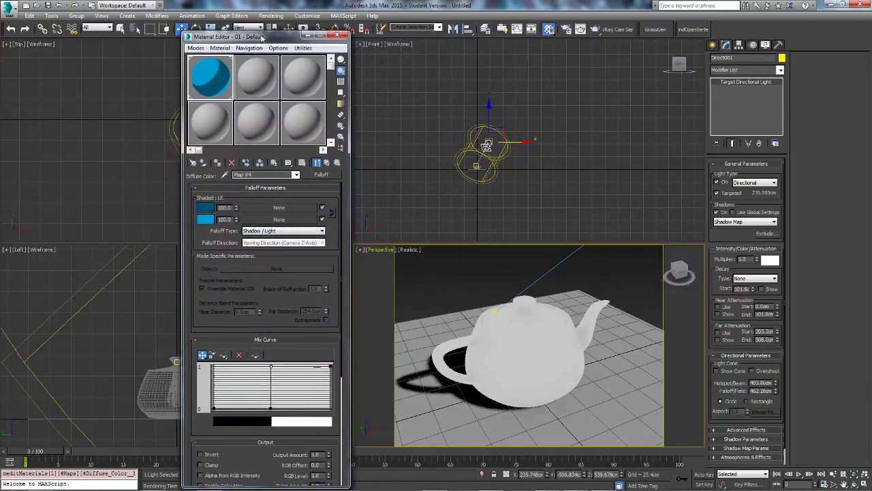
key(z)
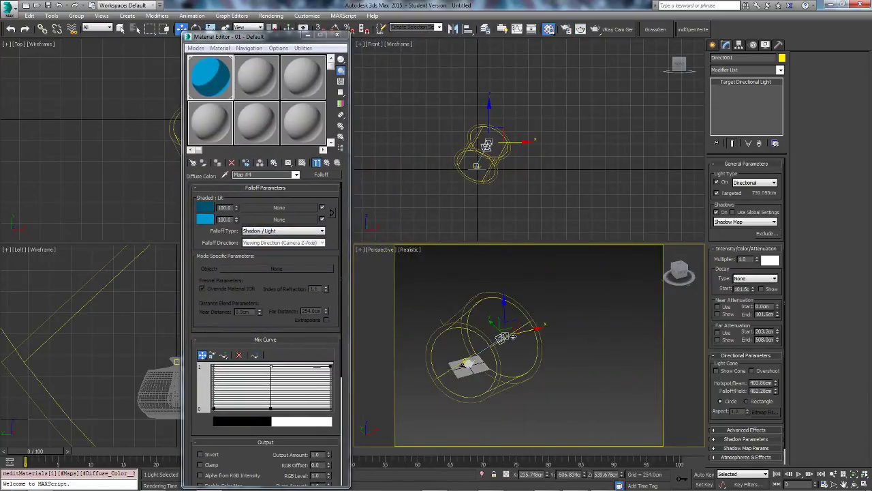
key(Delete)
middle_drag(473, 362, 504, 345)
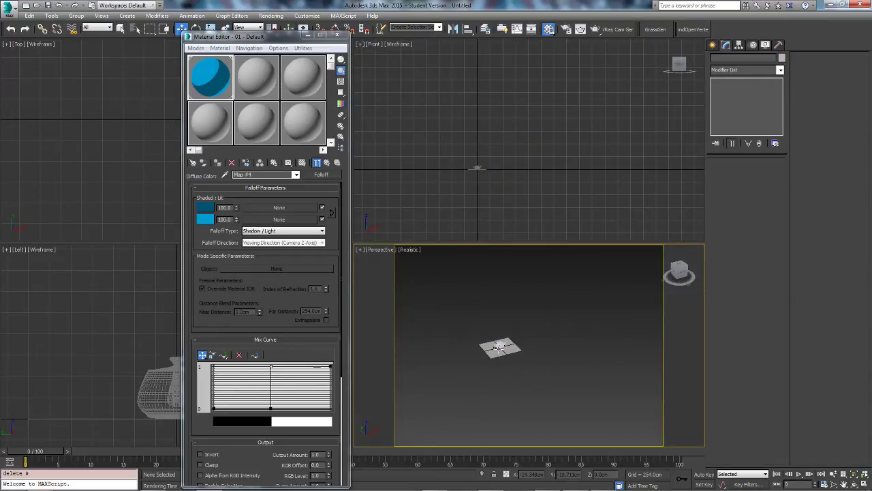
click(501, 346)
key(z)
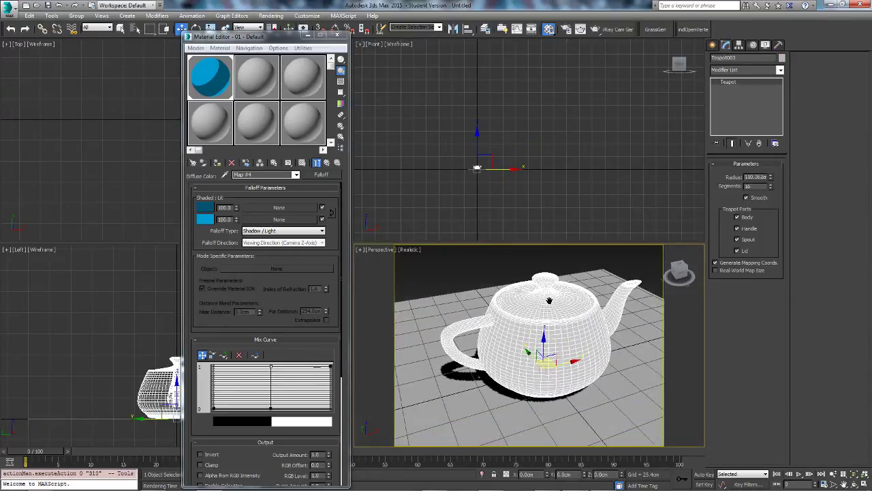
Create an Ink 'n Paint material in a fresh slot and apply it to the teapot
click(268, 92)
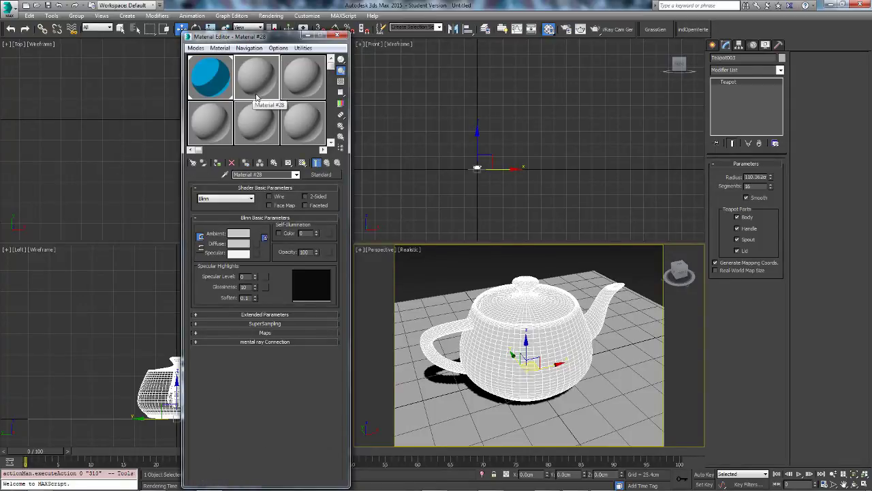
click(321, 174)
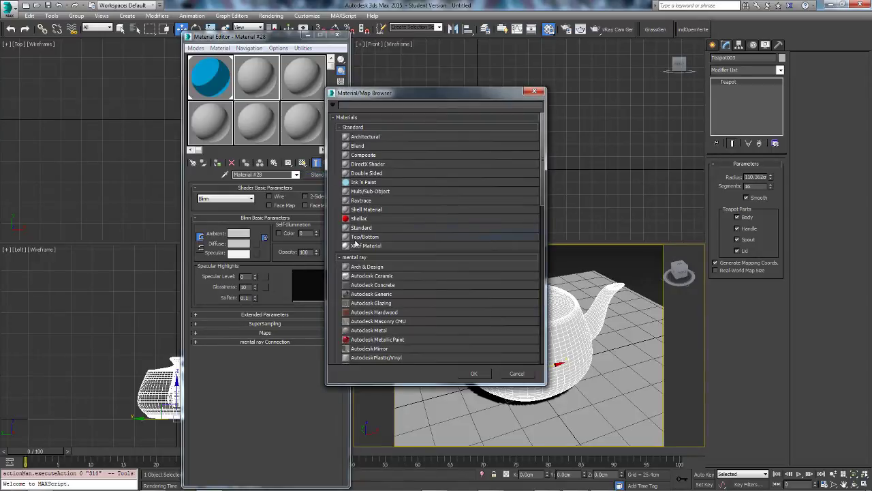
click(366, 183)
click(475, 374)
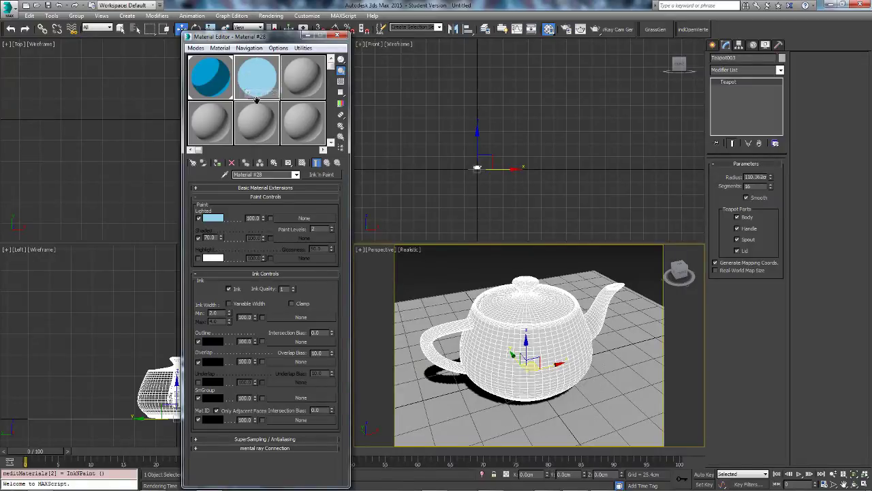
drag(253, 73, 535, 335)
Turn off Ink on the Ink 'n Paint material and render the teapot
click(462, 266)
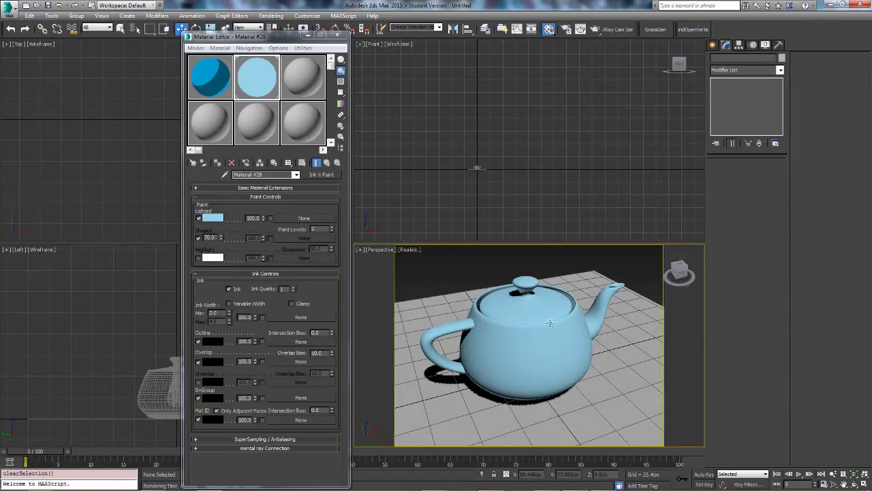
click(228, 289)
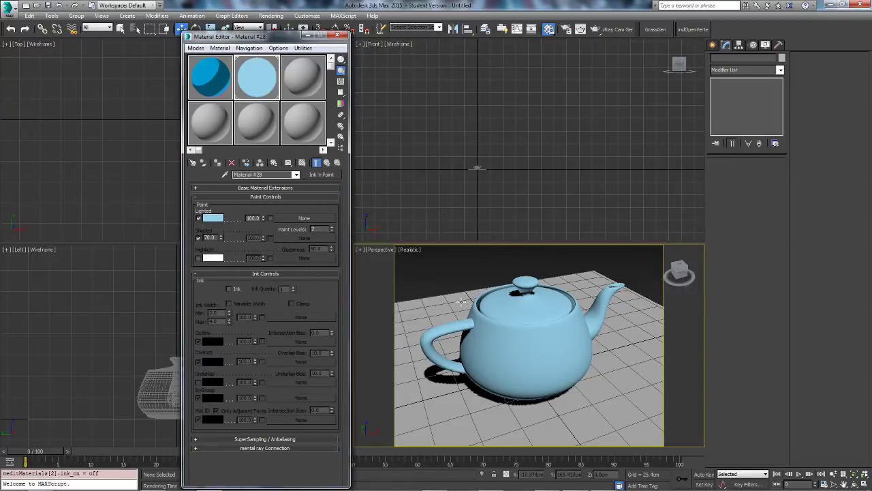
click(581, 29)
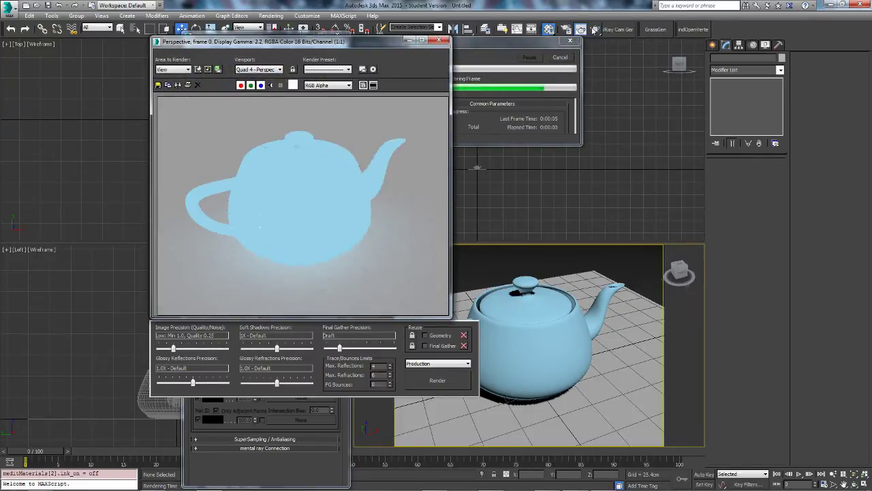
Try a Shaded paint amount of 20 and render the teapot to compare
click(439, 40)
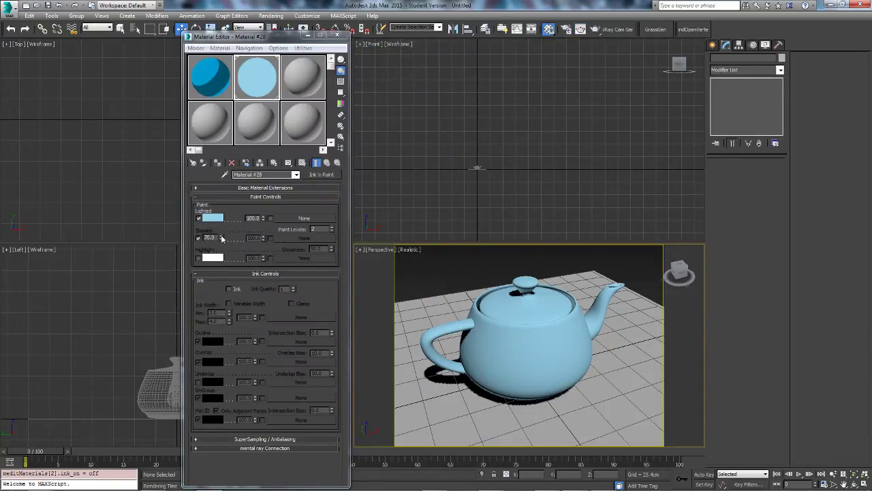
drag(220, 239, 220, 237)
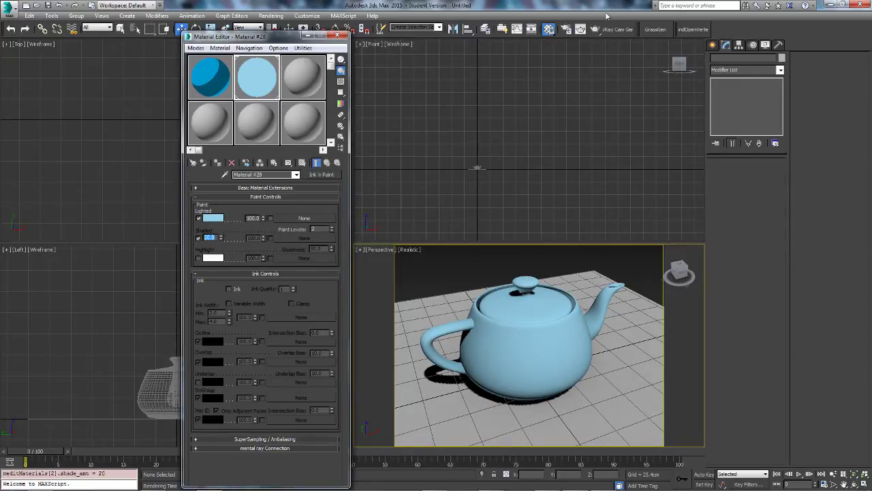
click(596, 30)
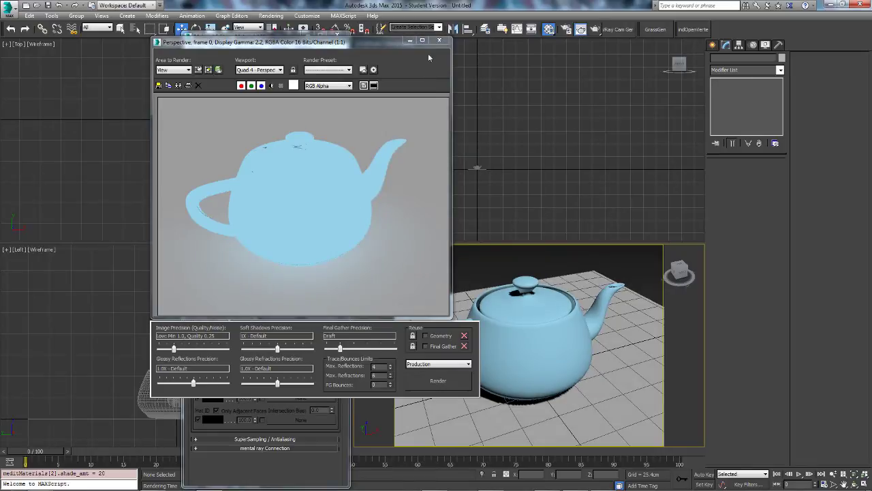
click(440, 40)
Set Shaded back to 70 and lighten the Lighted colour to pale blue (156, 205, 230)
double_click(209, 237)
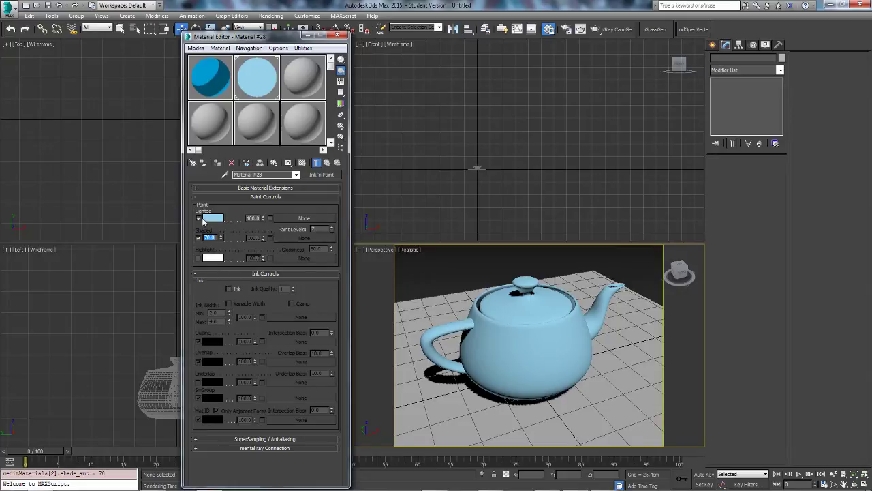
click(209, 218)
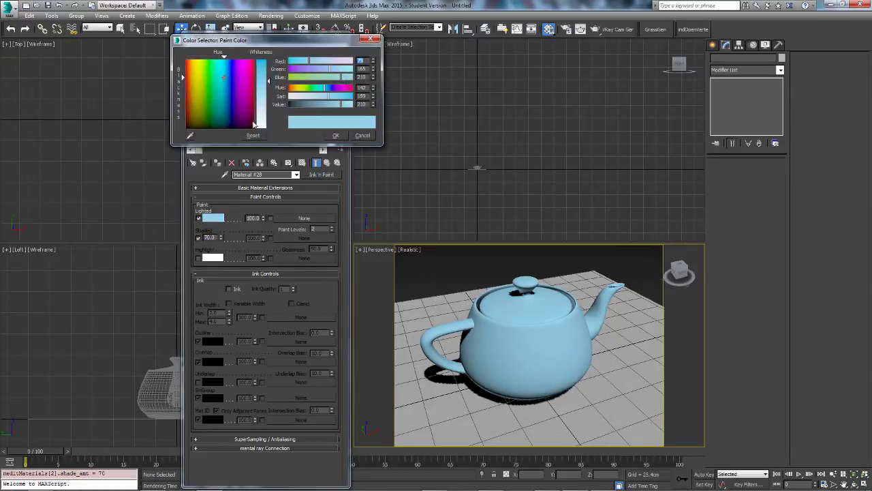
drag(268, 90, 268, 105)
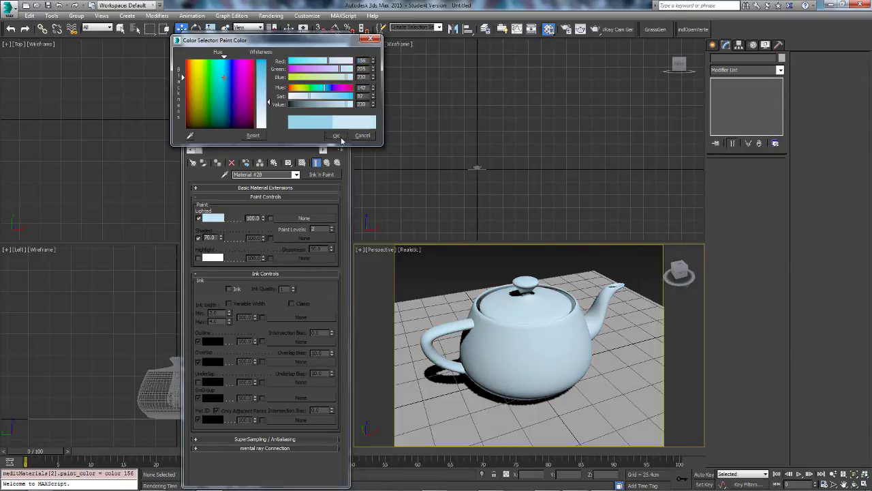
click(336, 135)
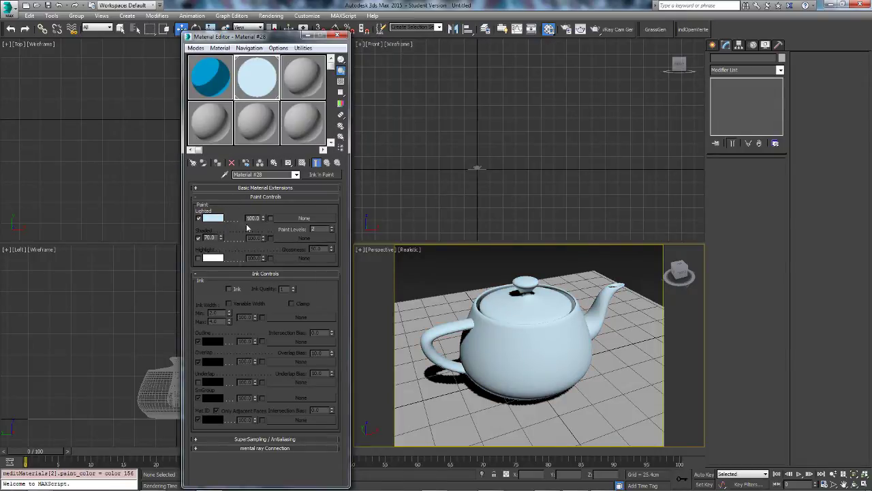
Re-enable Ink, test-render the outlined teapot, and set Ink Quality to 3
click(229, 289)
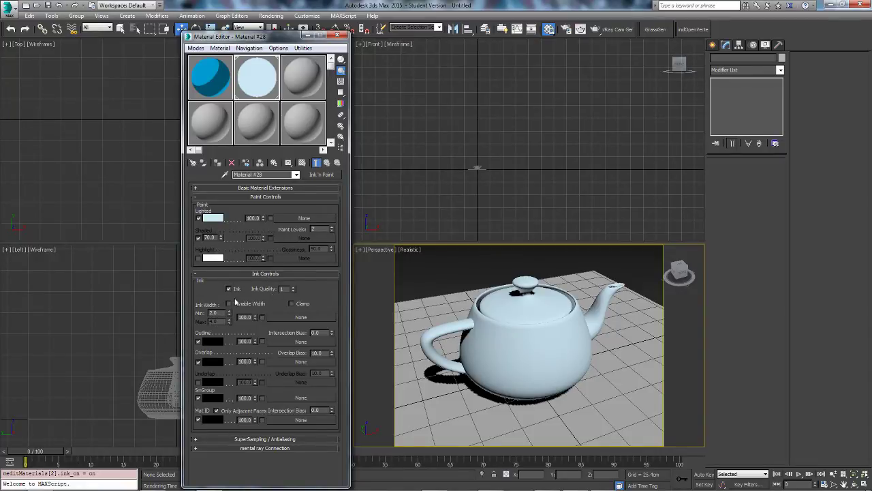
click(595, 30)
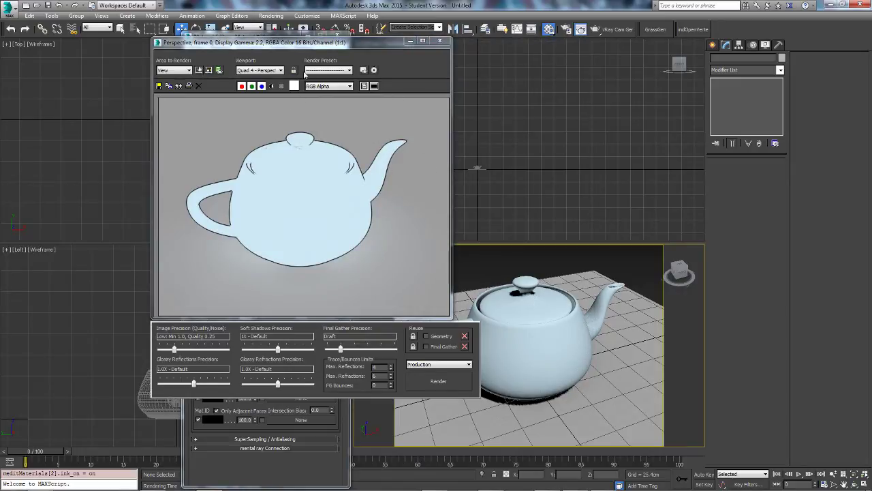
click(440, 42)
double_click(283, 288)
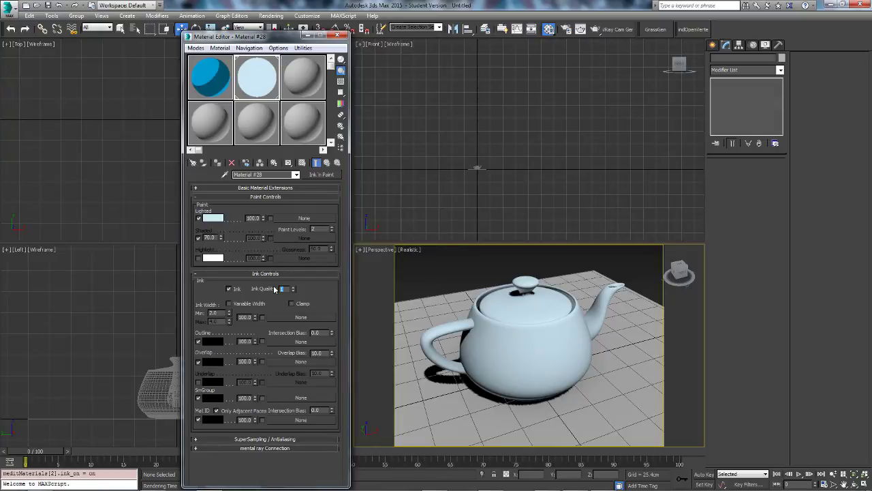
text(3)
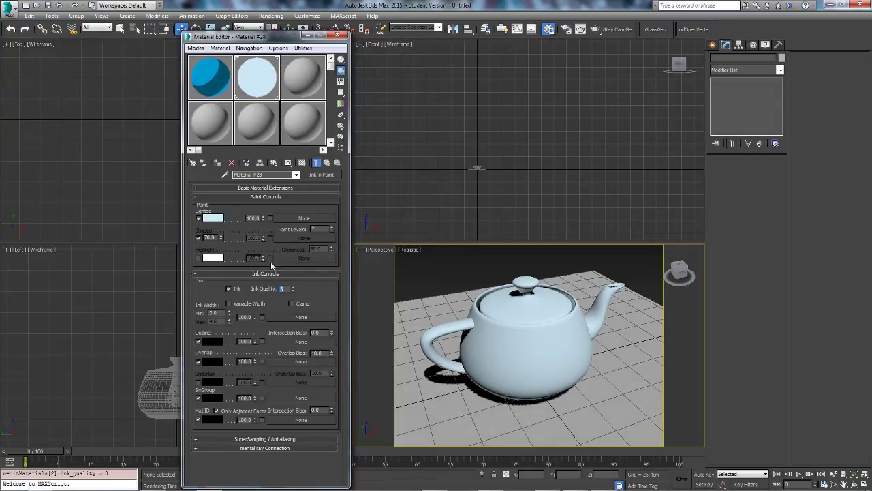
click(393, 280)
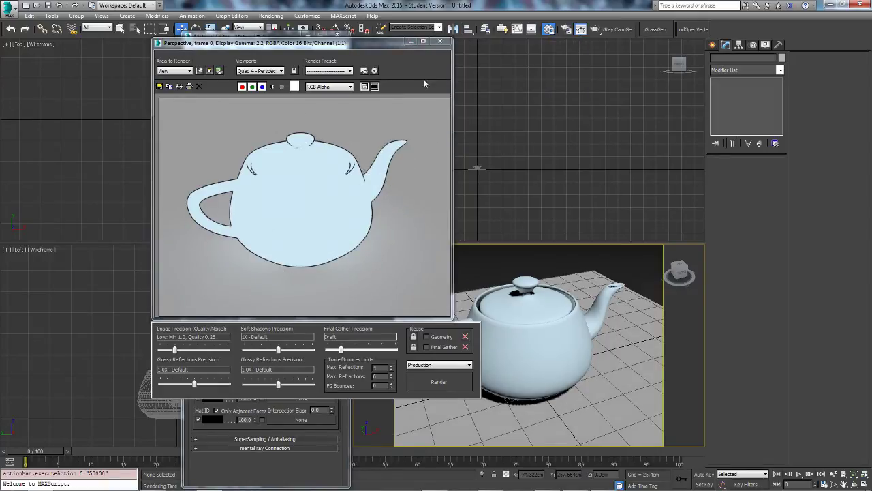
Lower the ink minimum width to 0.2 and test-render the teapot for thinner outlines
click(439, 41)
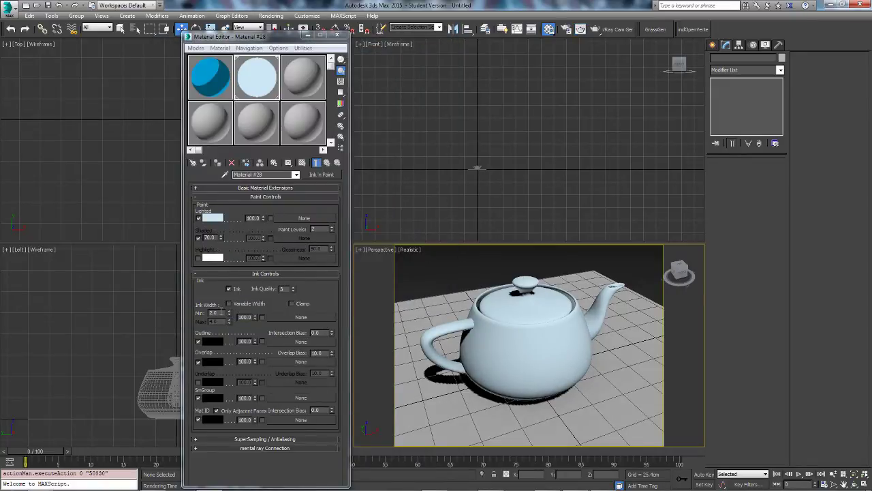
double_click(211, 312)
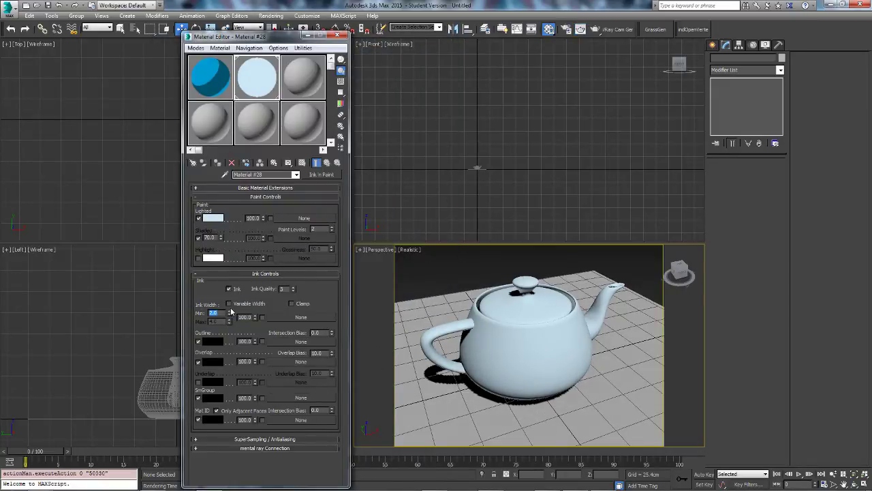
text(0.2)
key(Return)
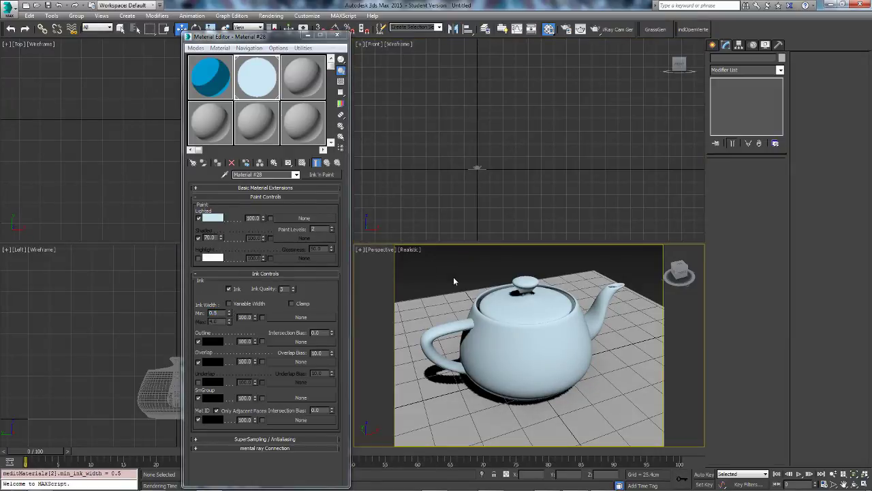
key(shift+q)
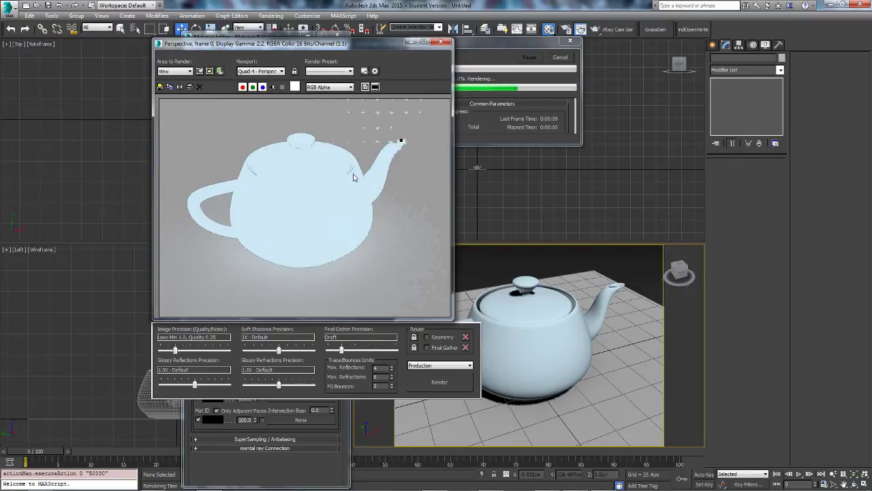
click(441, 42)
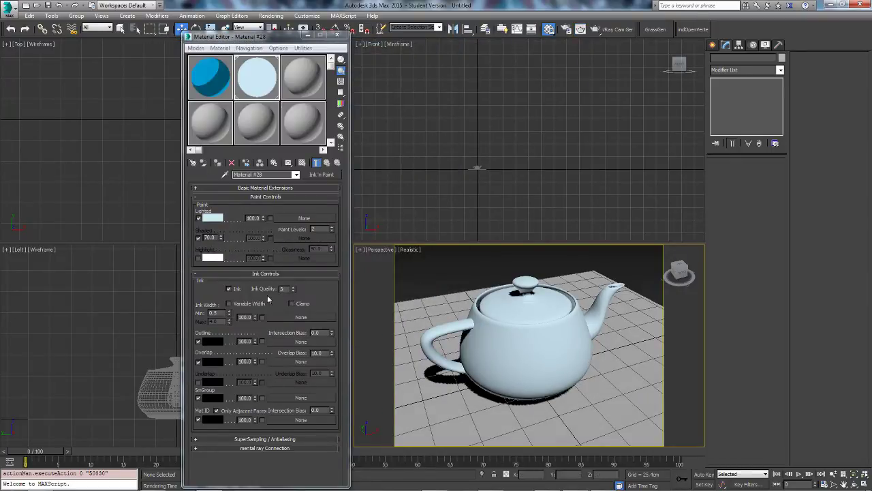
Set ink minimum width to 1.0 with Variable Width on, then re-render the teapot from lower
click(211, 312)
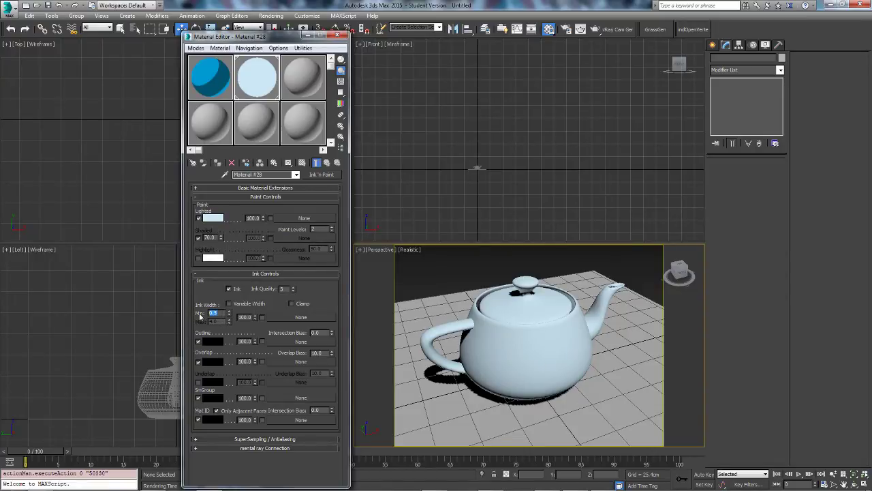
text(1)
key(Return)
click(232, 304)
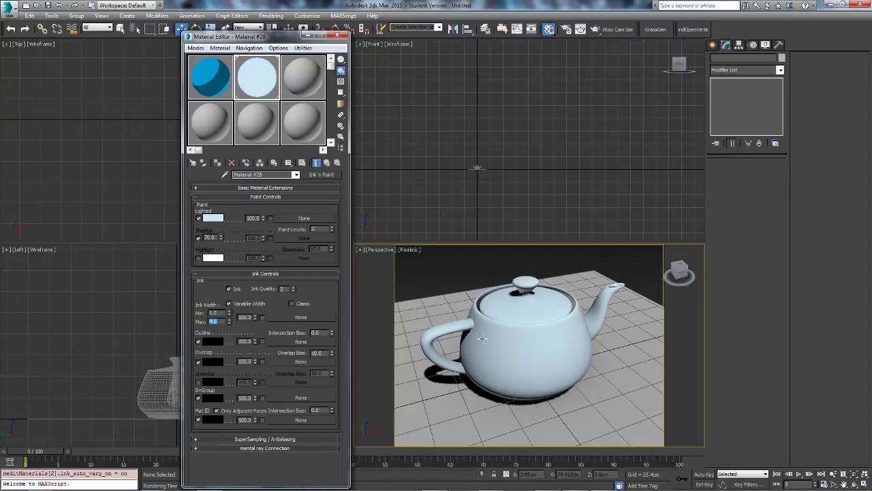
click(497, 317)
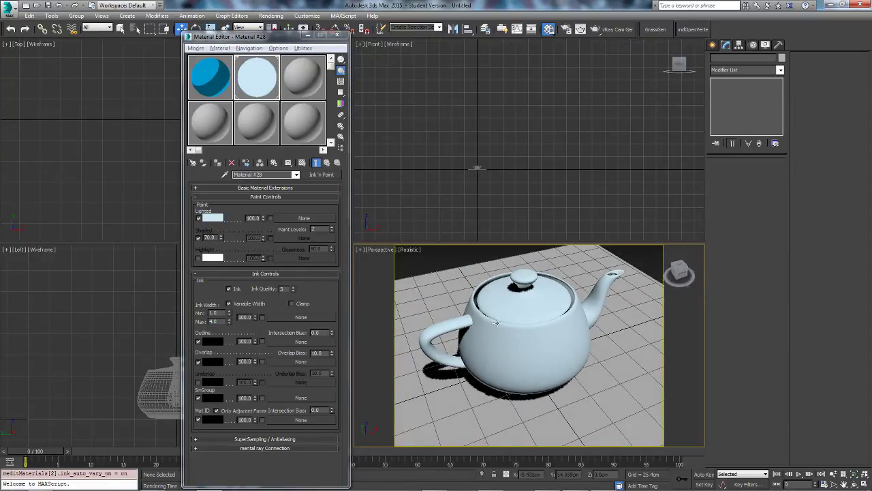
alt+middle_drag(497, 322, 497, 315)
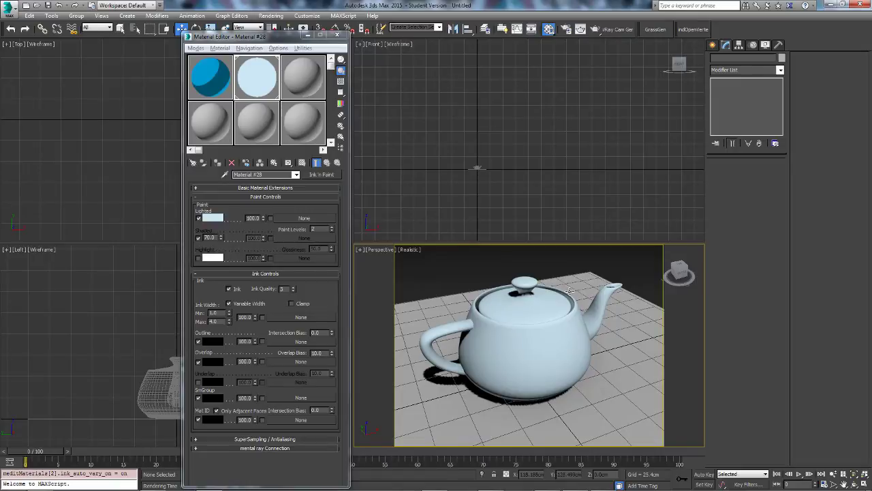
click(595, 29)
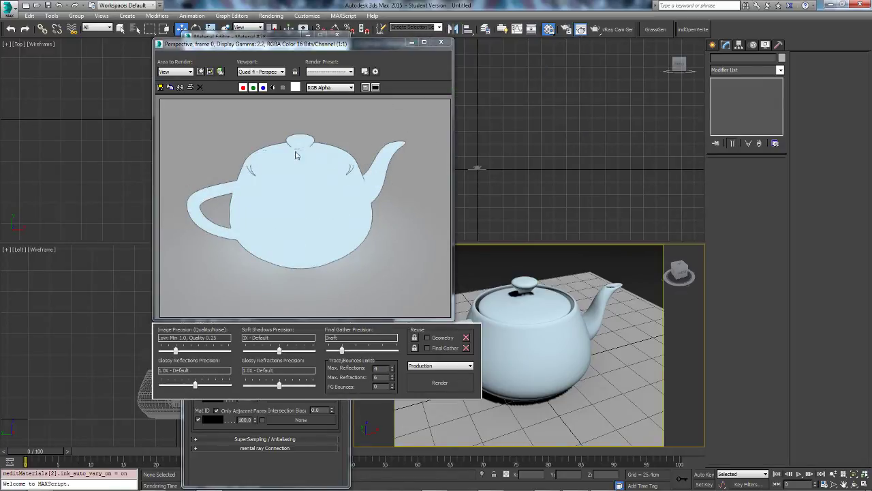
click(441, 42)
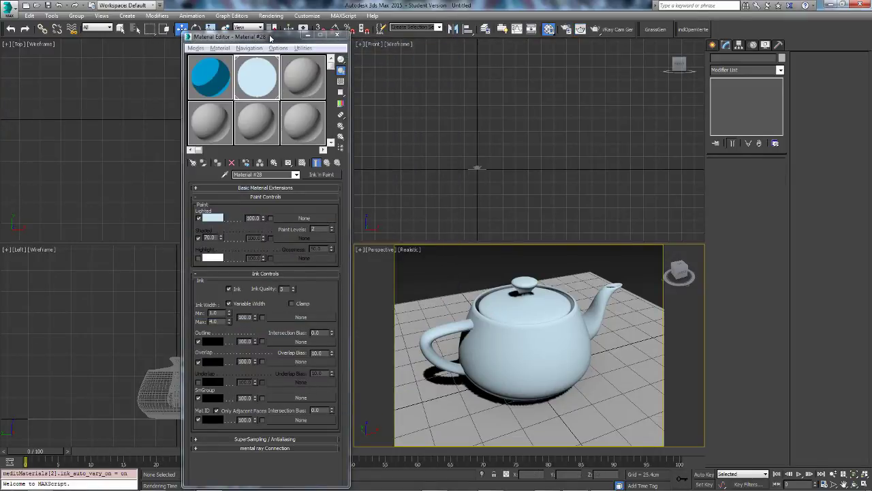
Move the Material Editor aside and render the Tommy-gun with the light-blue toon material
drag(270, 39, 258, 14)
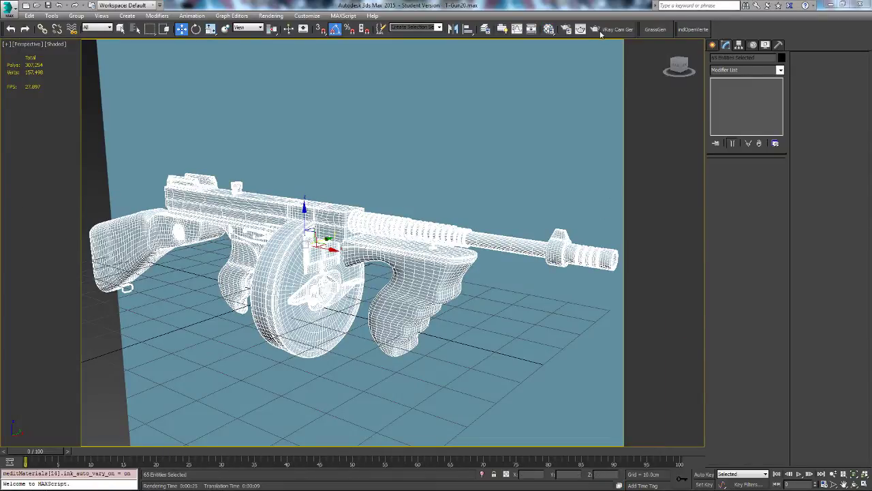
click(595, 29)
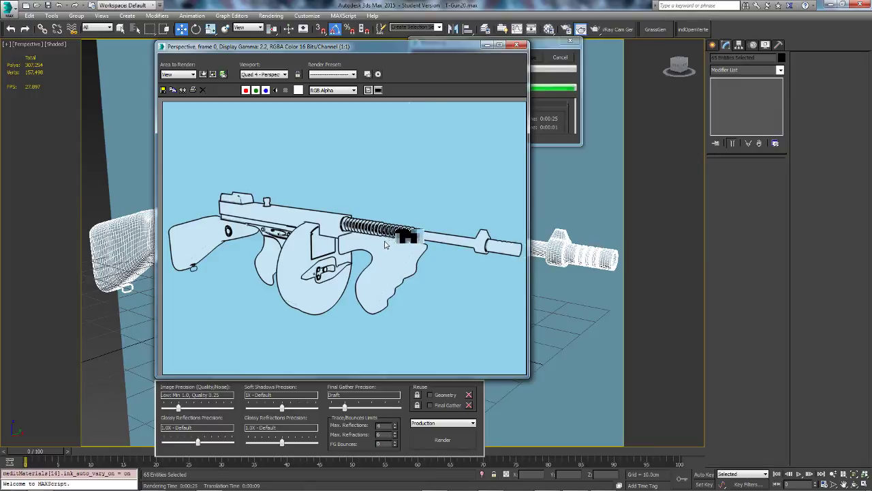
click(516, 46)
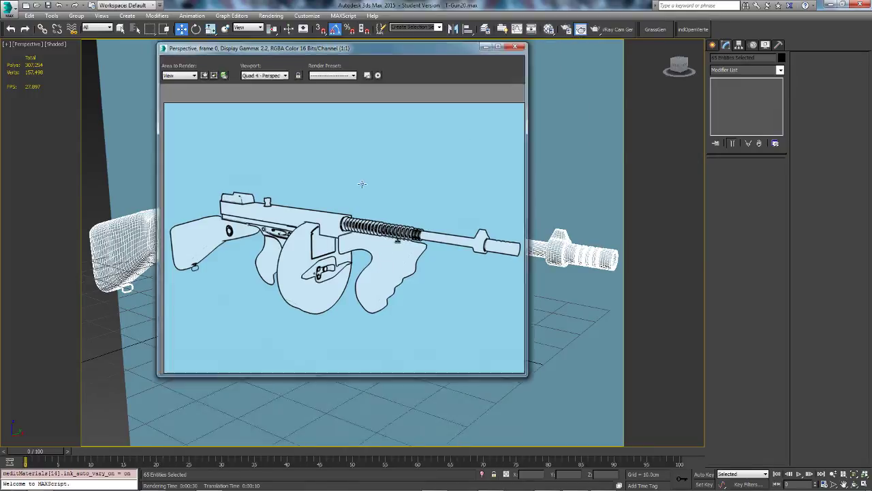
Turn on Underlap in the gun material's Ink Controls and re-render the gun
key(m)
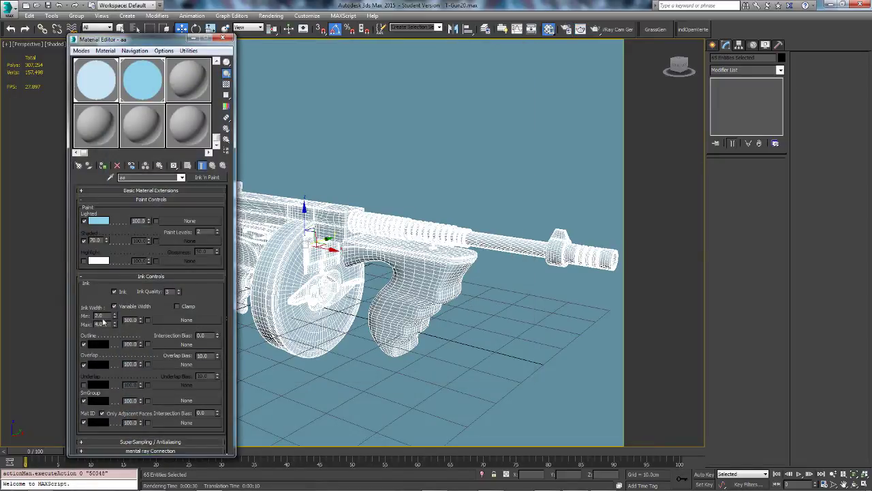
scroll(101, 300, down, 1)
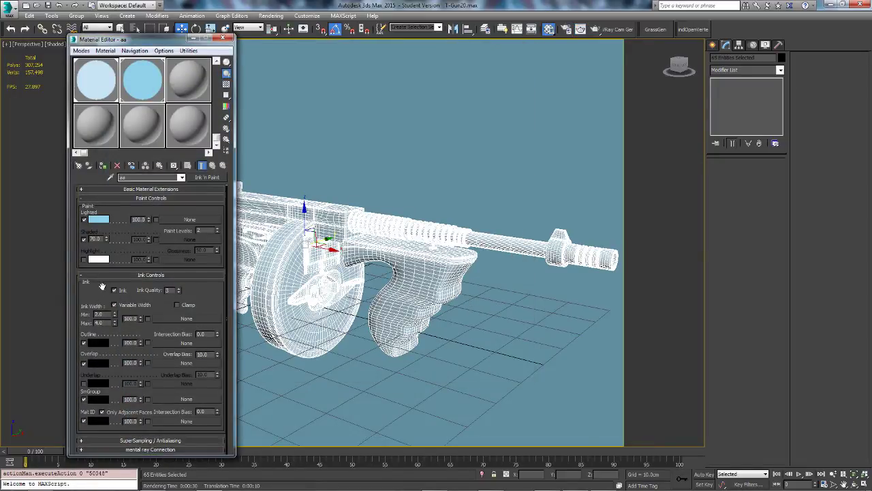
click(84, 384)
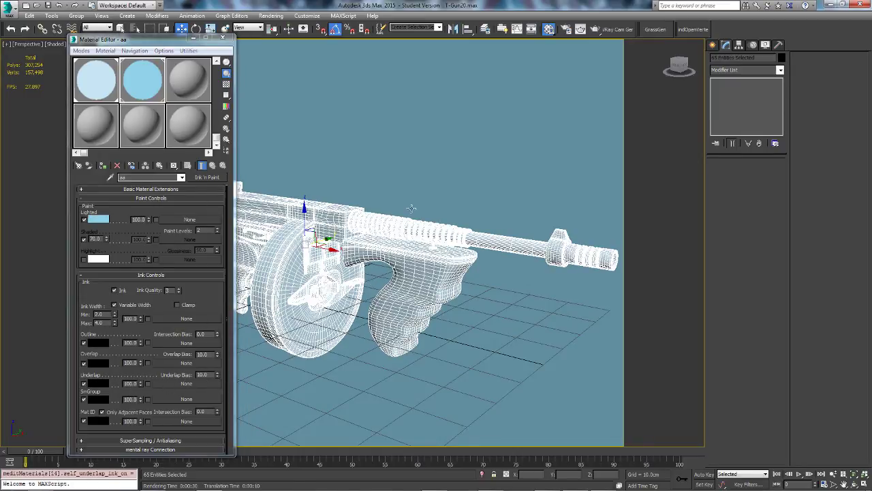
click(597, 29)
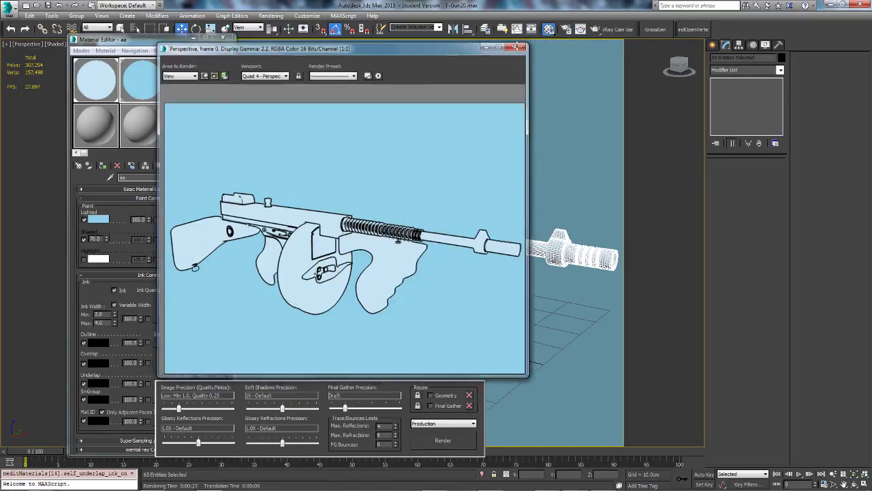
click(517, 46)
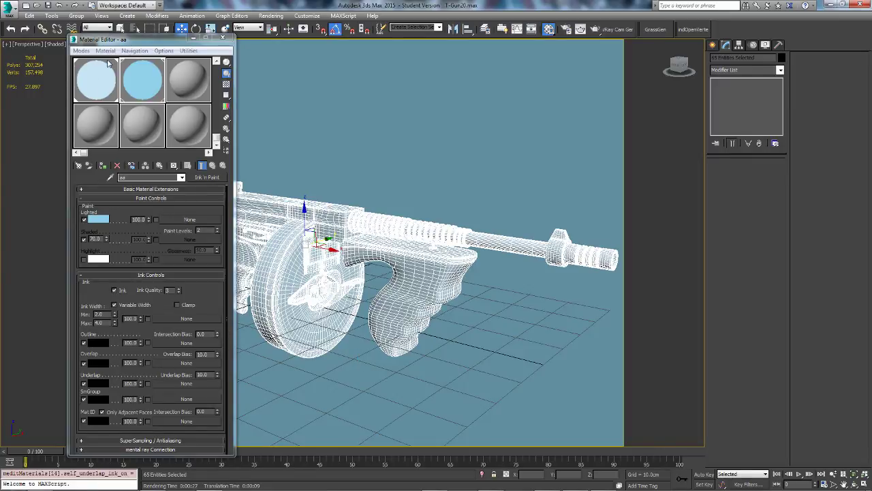
Reposition the Material Editor to the right side so it no longer covers the gun
drag(137, 40, 153, 50)
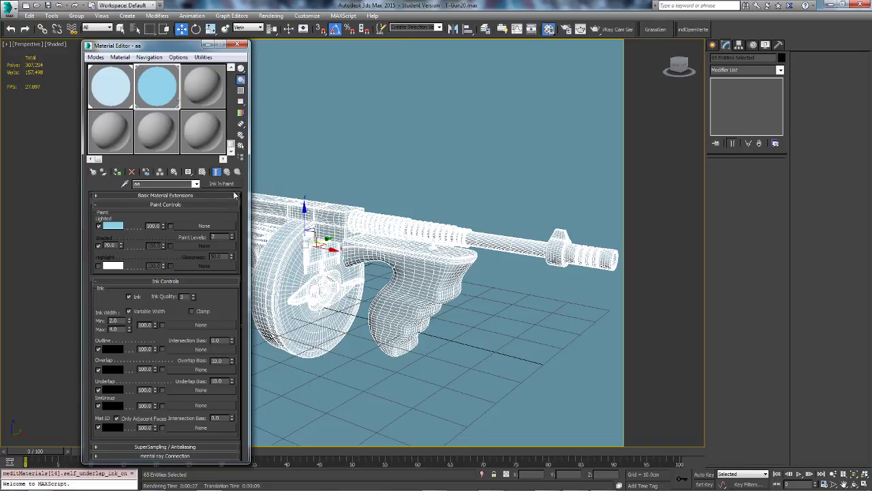
drag(187, 46, 721, 48)
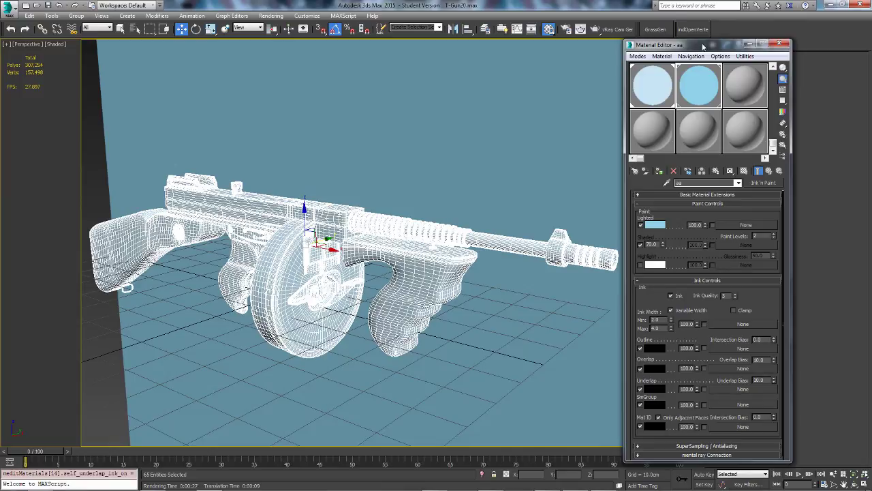
drag(692, 45, 530, 48)
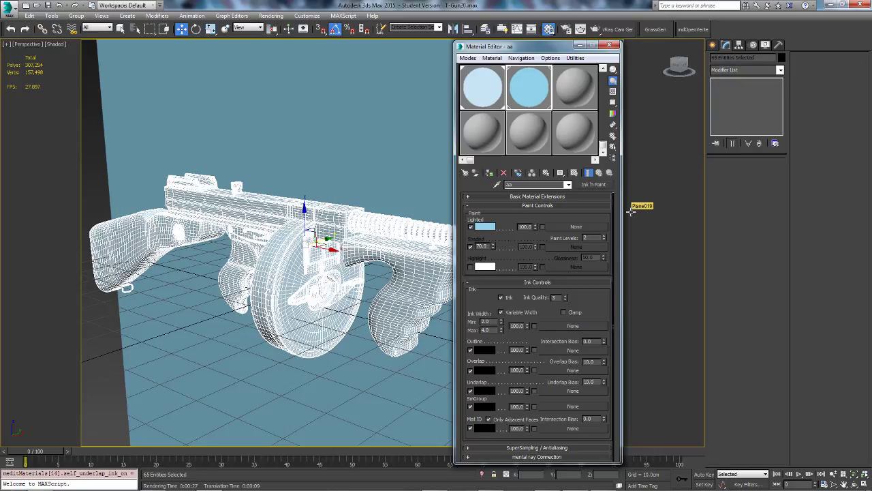